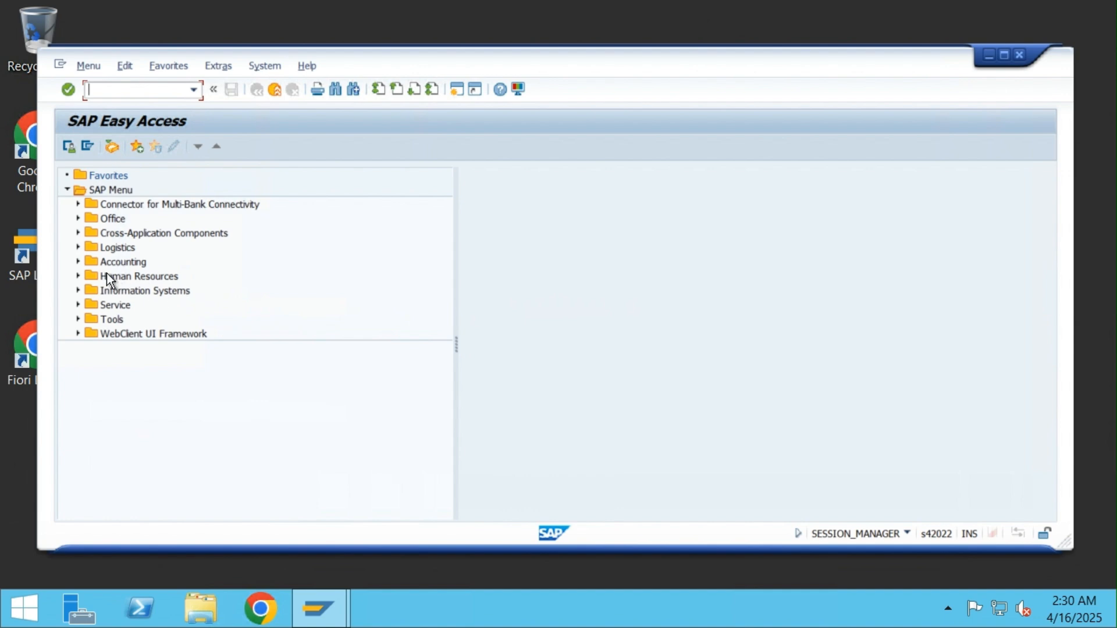
Navigate Accounting > Financial Accounting > Accounts Payable > Document Entry and launch FB60 - Invoice
left_click(78, 261)
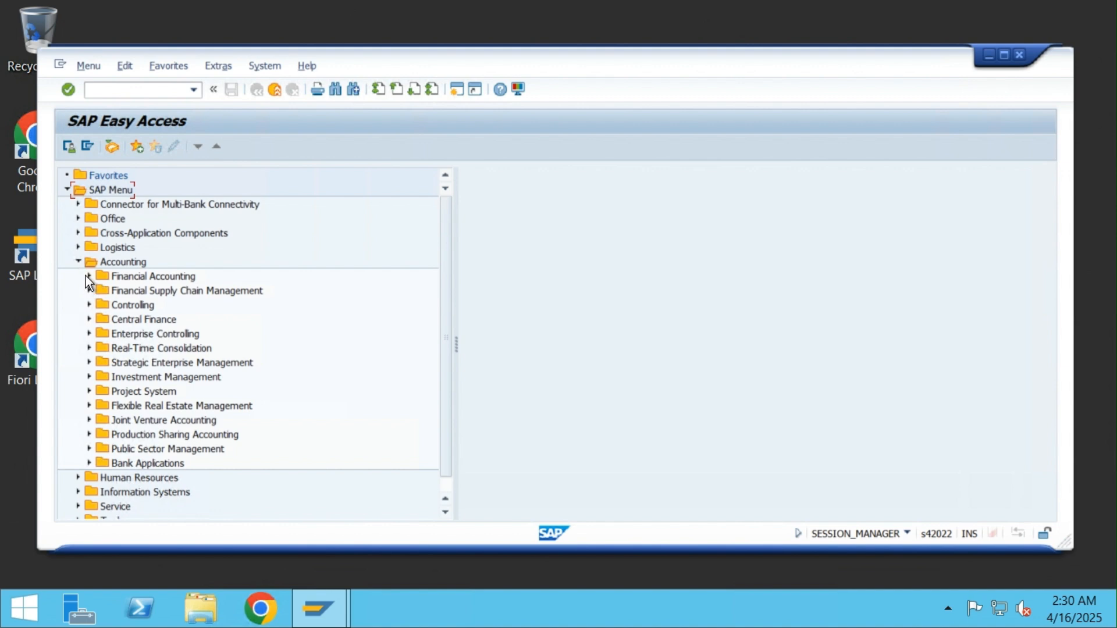
left_click(89, 276)
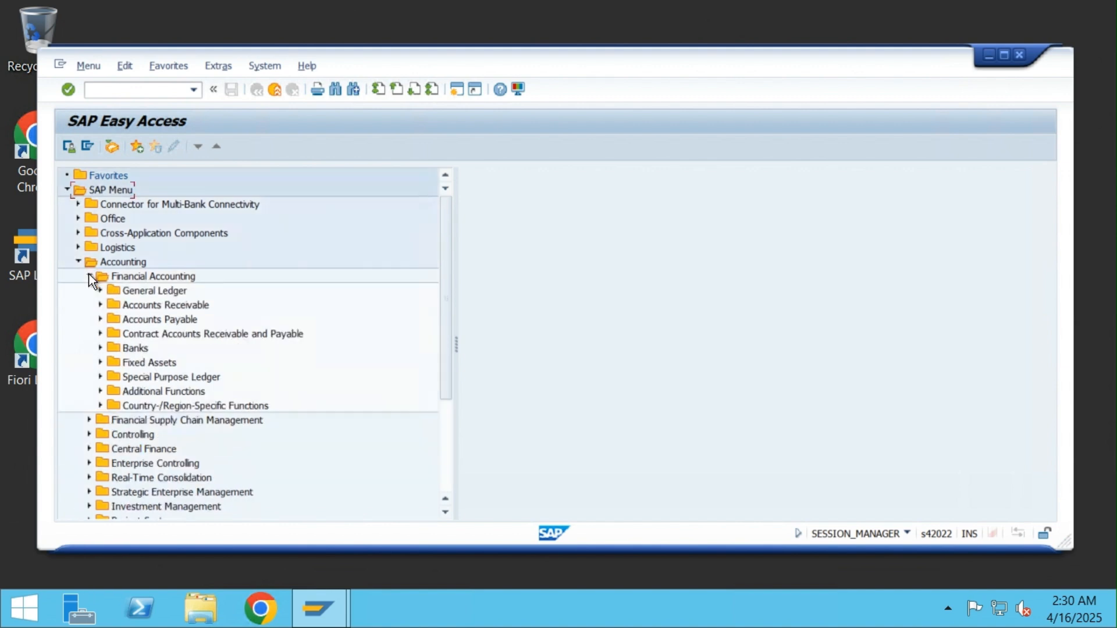
left_click(100, 320)
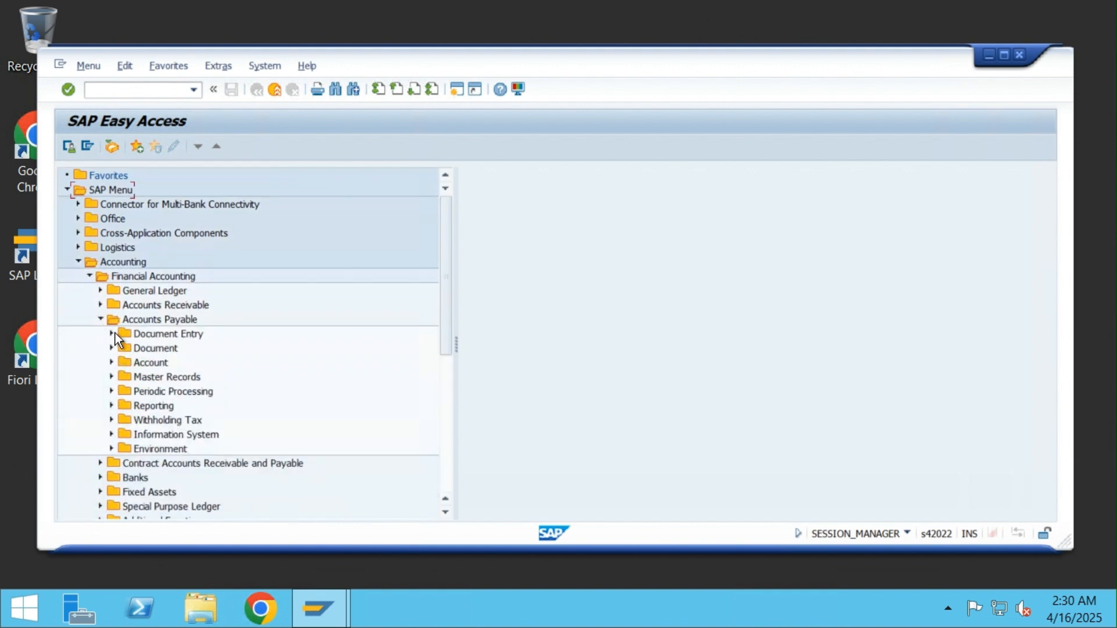
left_click(111, 334)
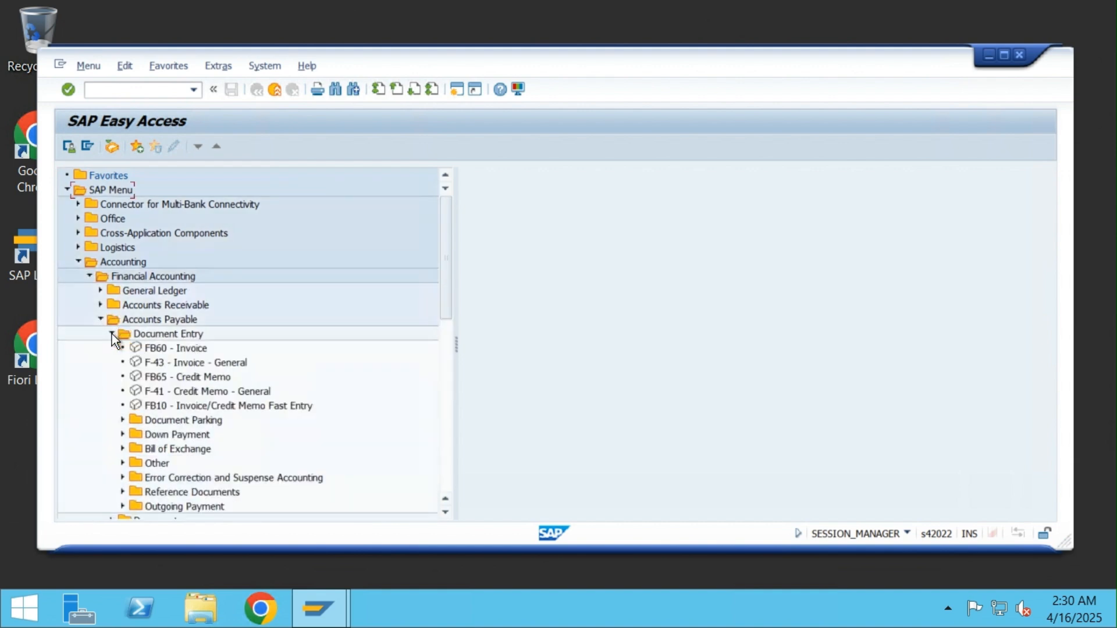
double_click(160, 350)
left_click(201, 247)
type("04/15/2025")
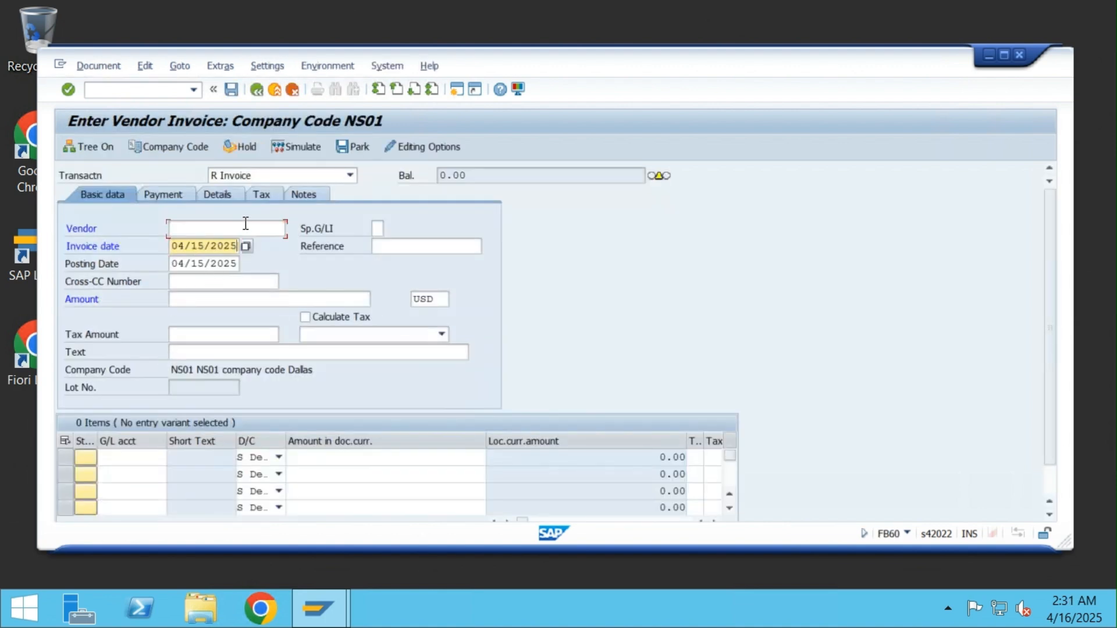
left_click(245, 226)
left_click(290, 228)
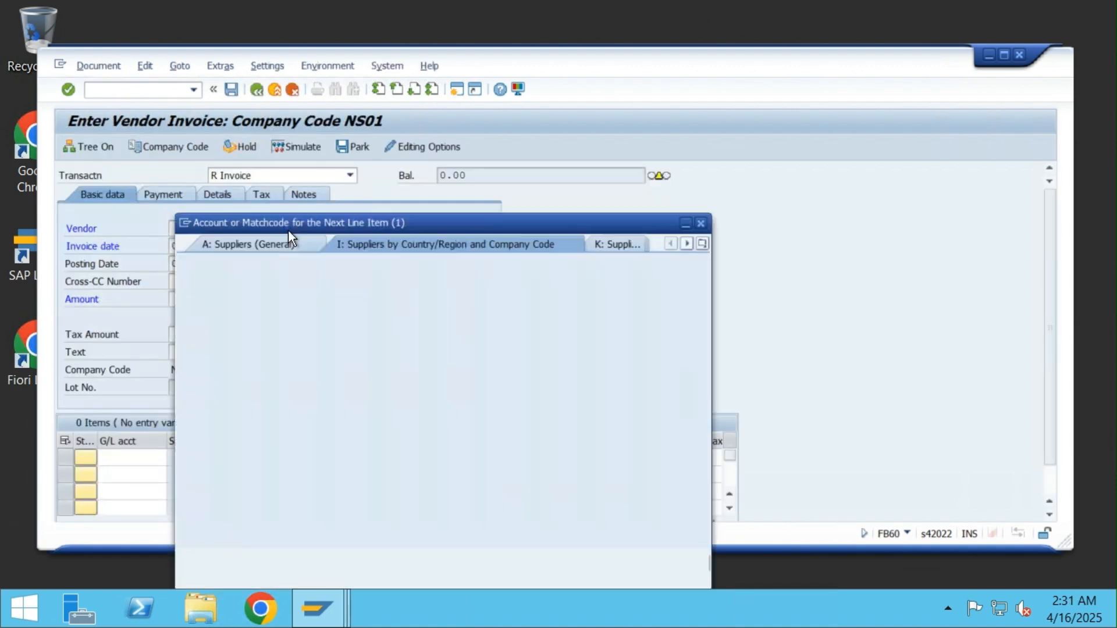
left_click(655, 563)
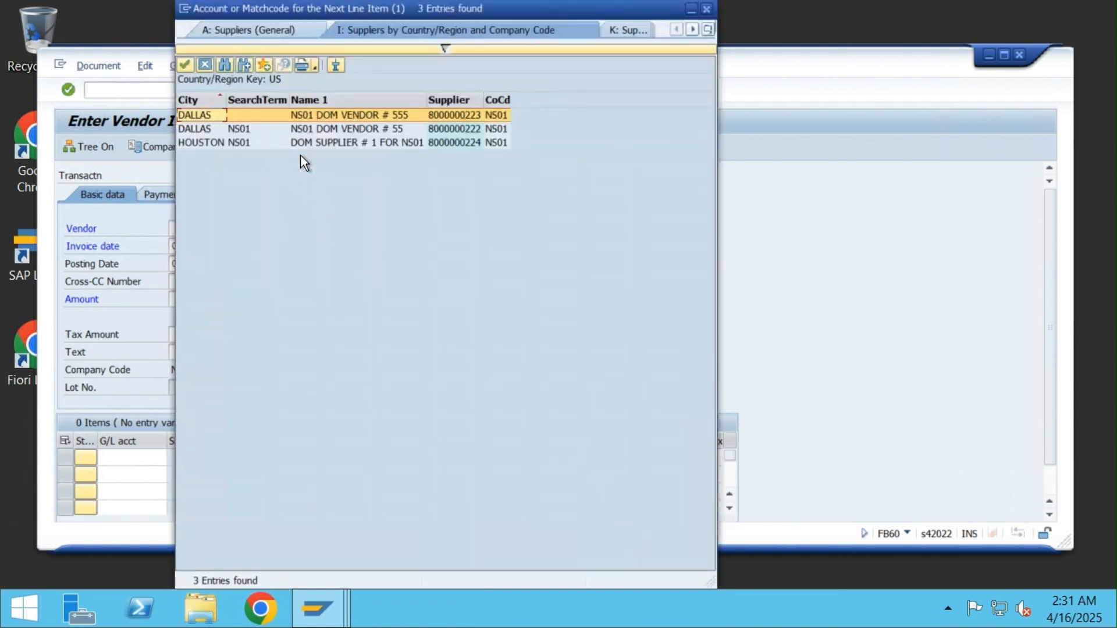
double_click(327, 143)
Enter invoice amount 15000 and bring up the G/L account lookup for the first line
left_click(223, 303)
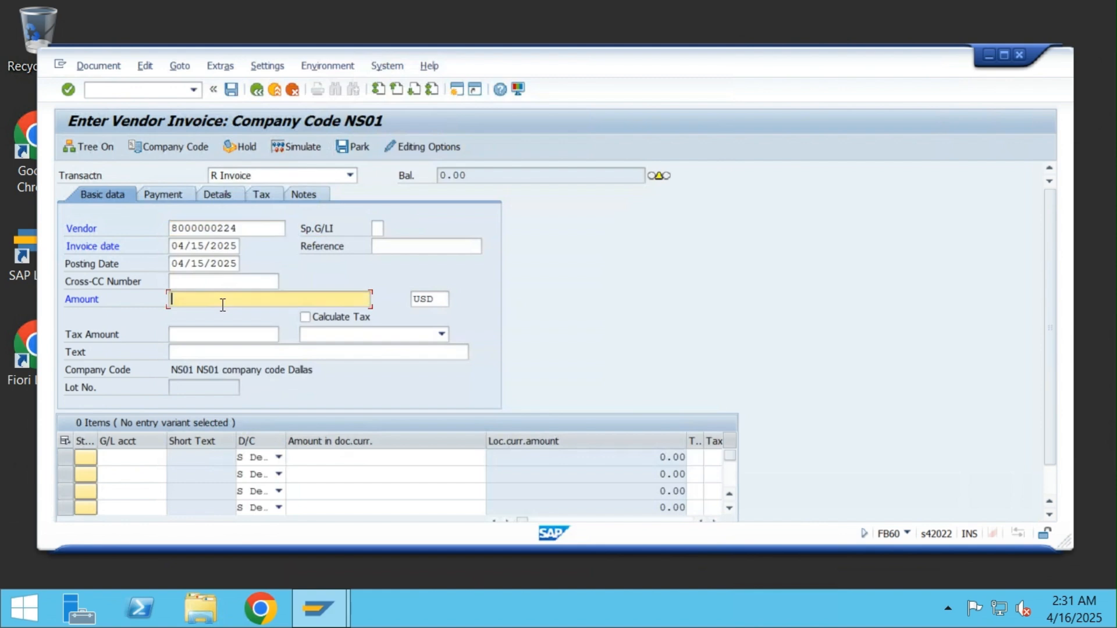
type("15000")
left_click(157, 457)
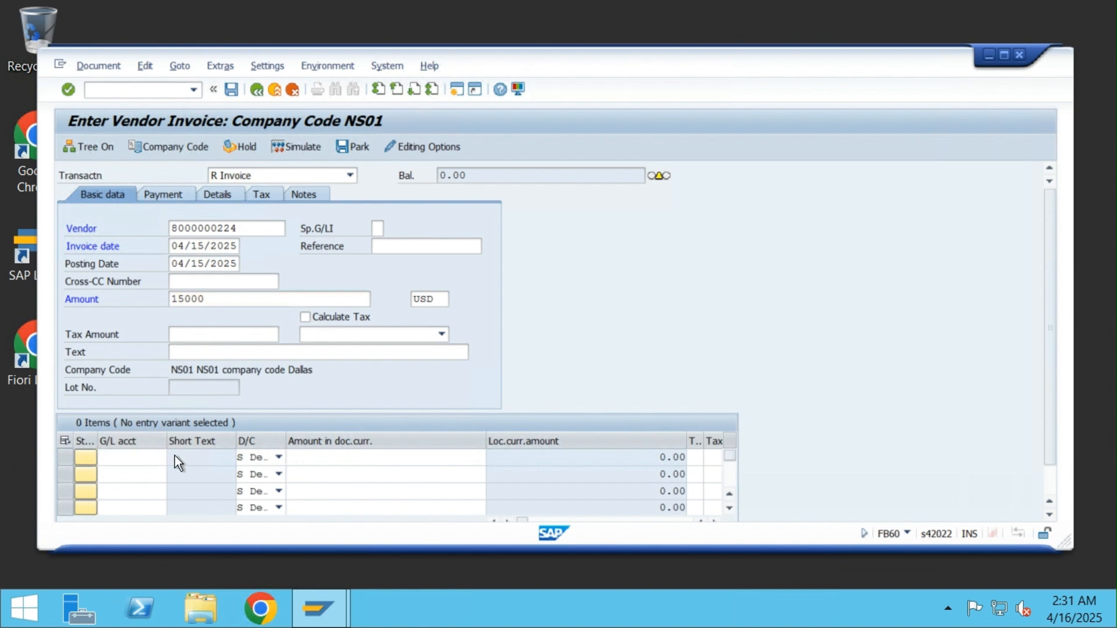
left_click(174, 456)
Assign G/L account 100015 to the first line and confirm its amount, raising the 5,000.00 USD down payment notice
left_click_drag(417, 350, 435, 261)
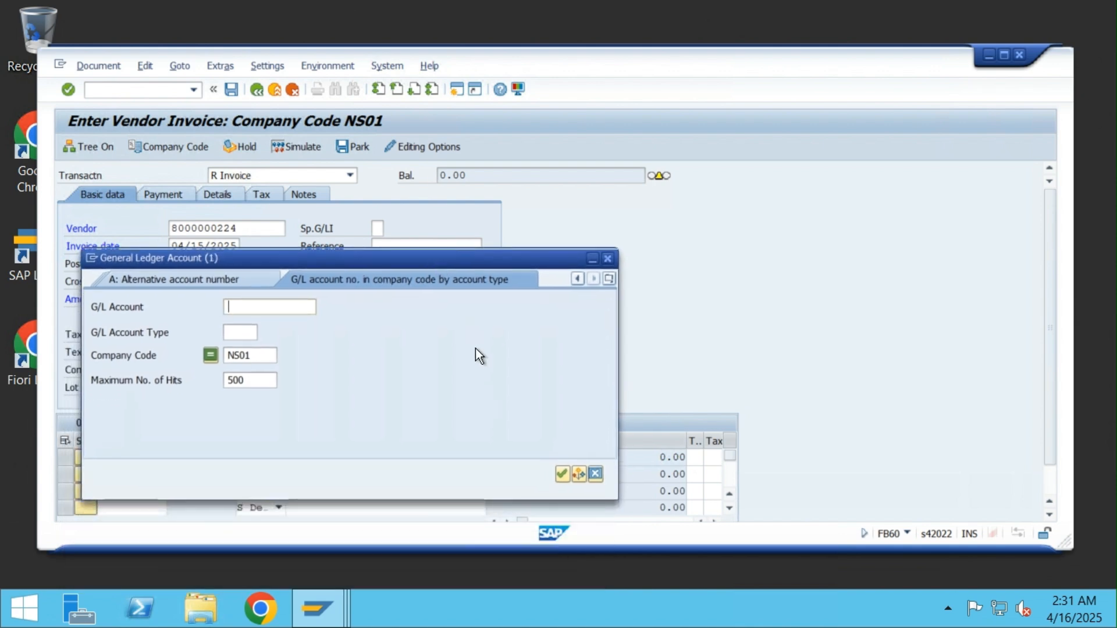
left_click(563, 475)
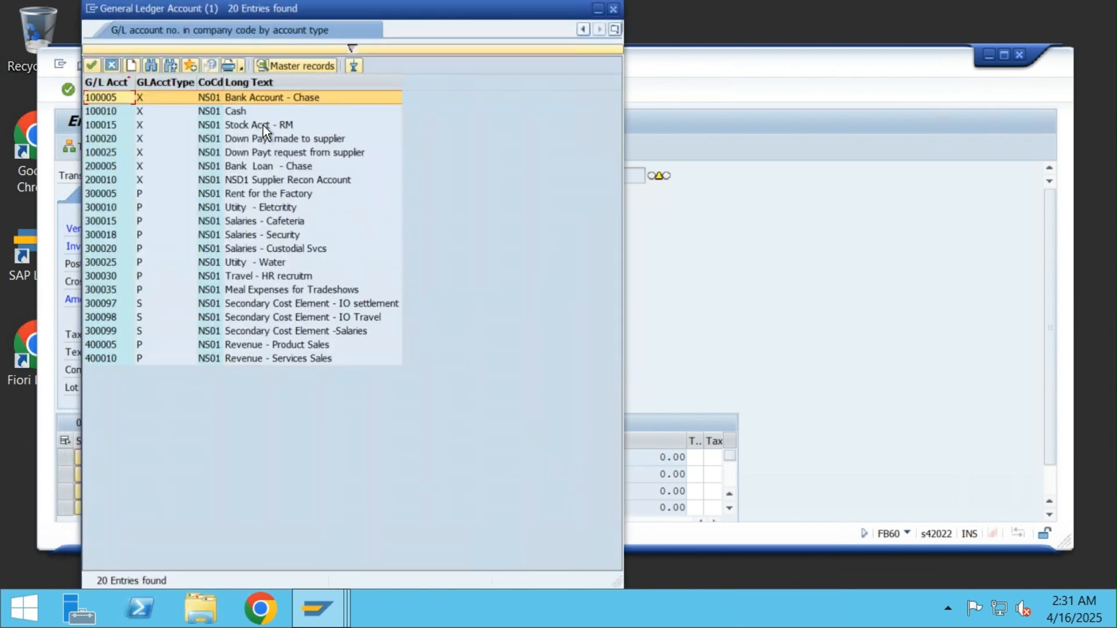
double_click(263, 124)
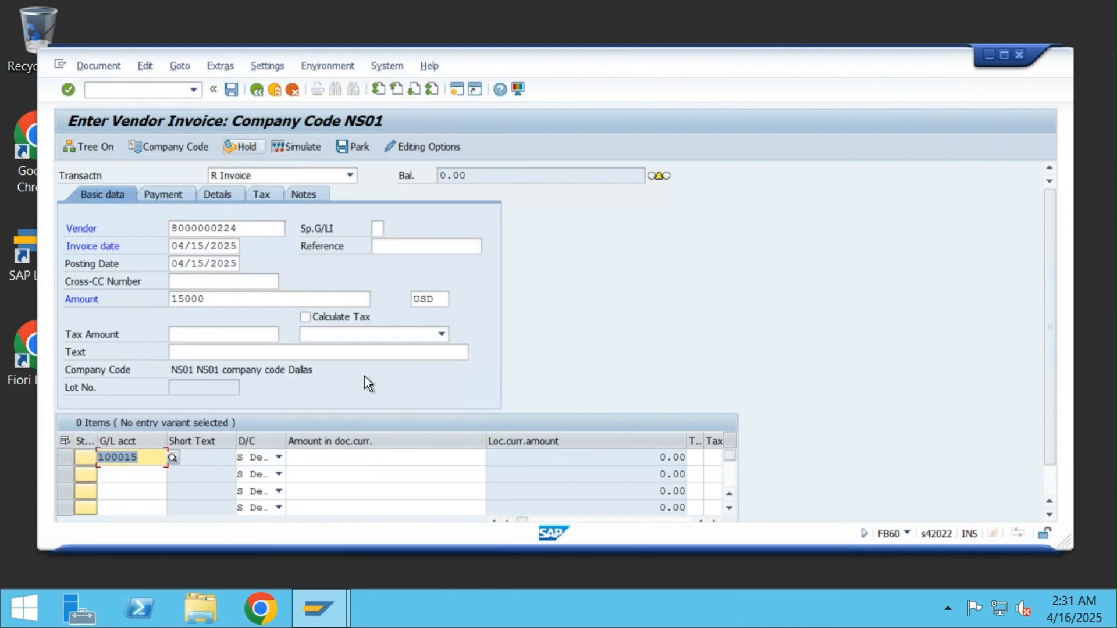
left_click(390, 460)
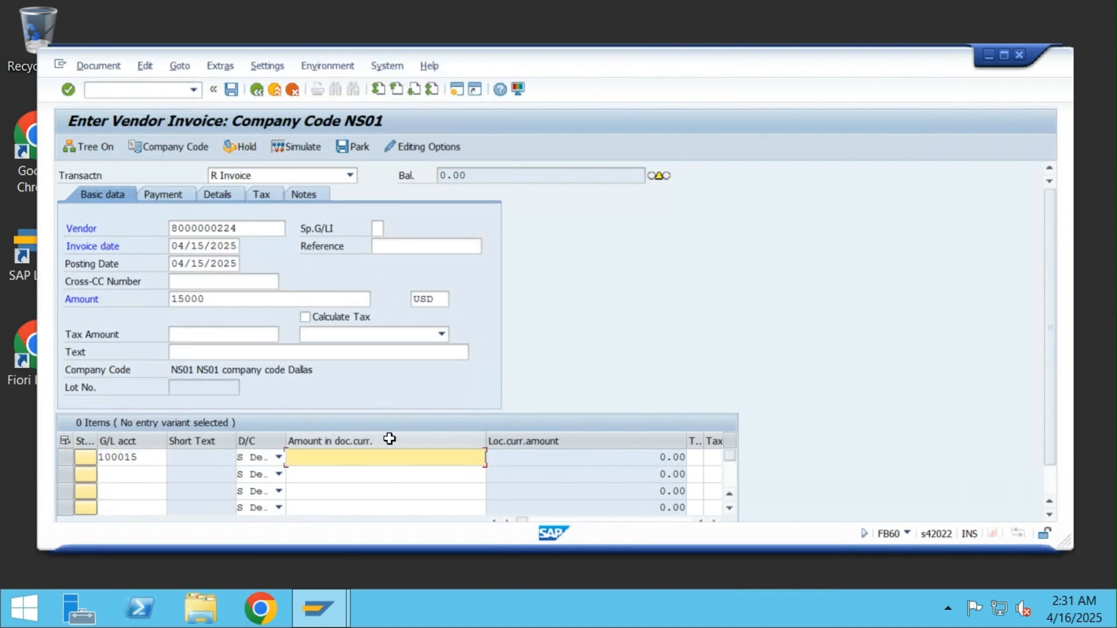
key("Return")
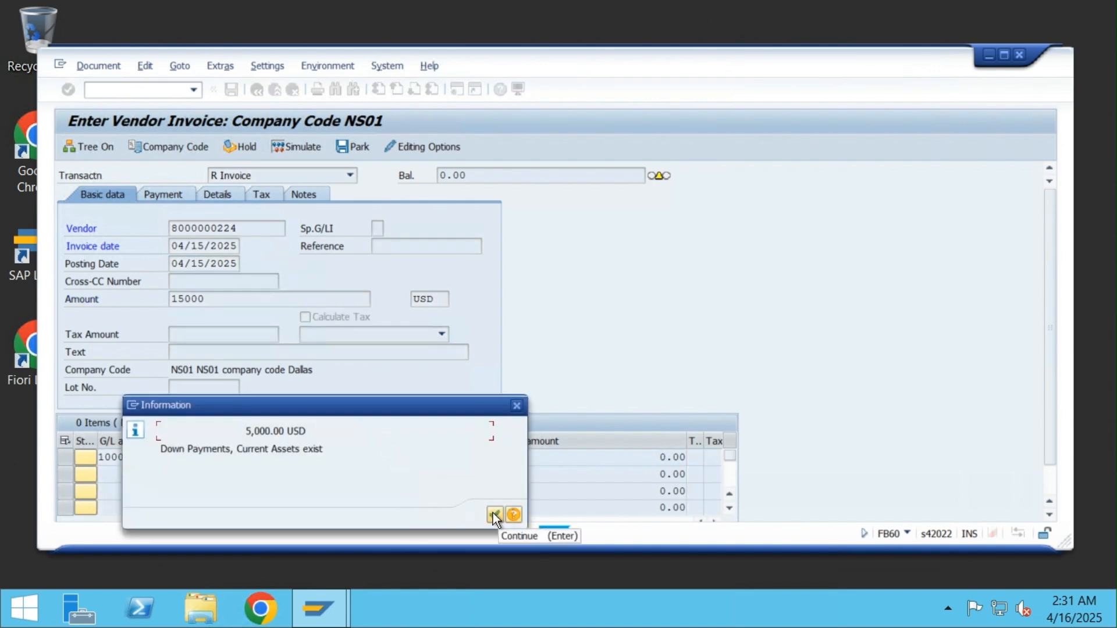
Acknowledge the down payment notice, enter payment terms 0001 and post the invoice, accepting the warning
left_click(494, 514)
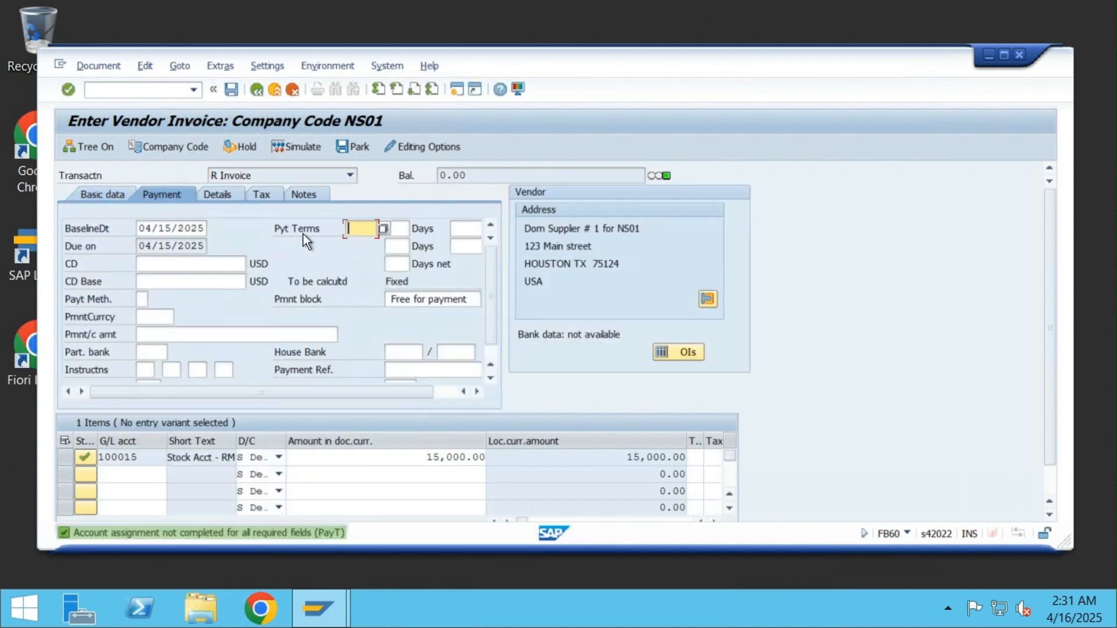
left_click(226, 89)
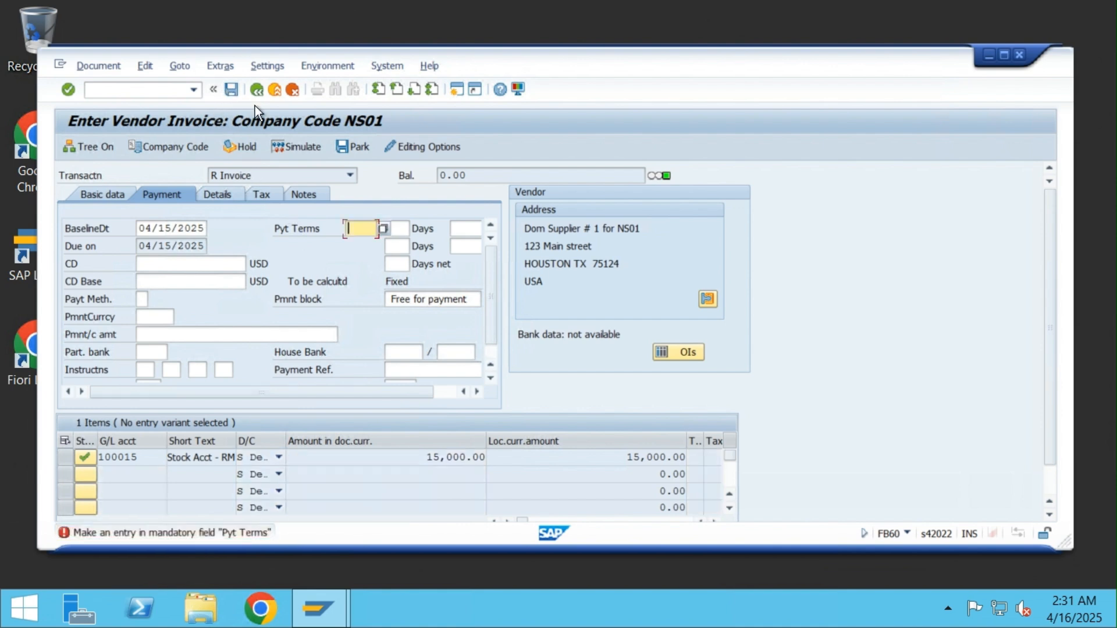
type("0001")
left_click(231, 89)
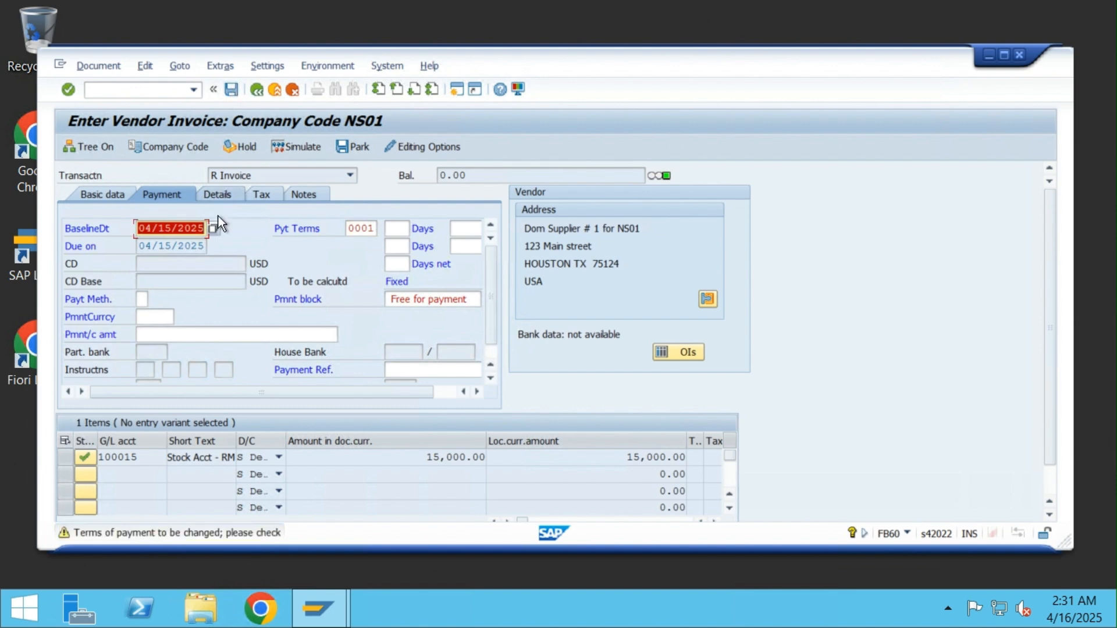
left_click(232, 93)
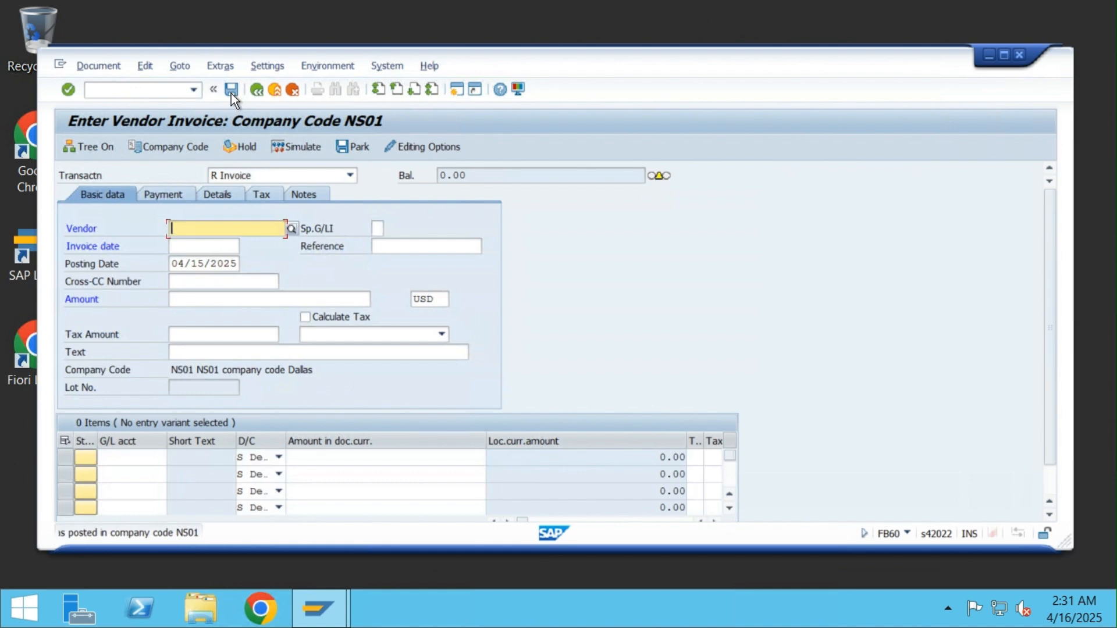
Display posted invoice 19007 and its general ledger view showing 200010 and 100015
left_click(93, 64)
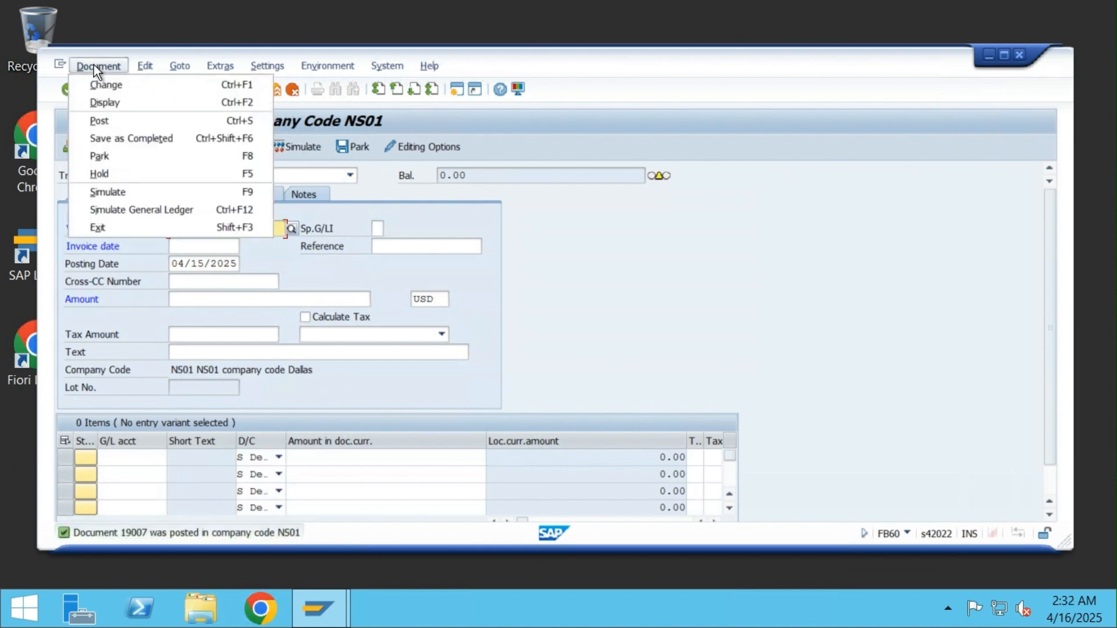
left_click(124, 101)
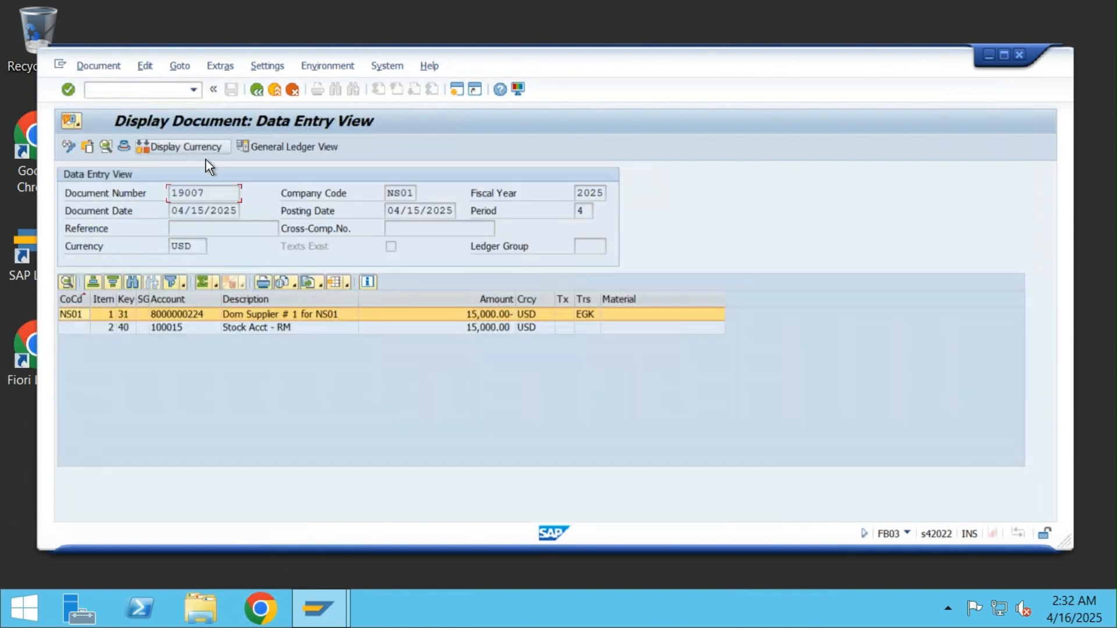
left_click(292, 145)
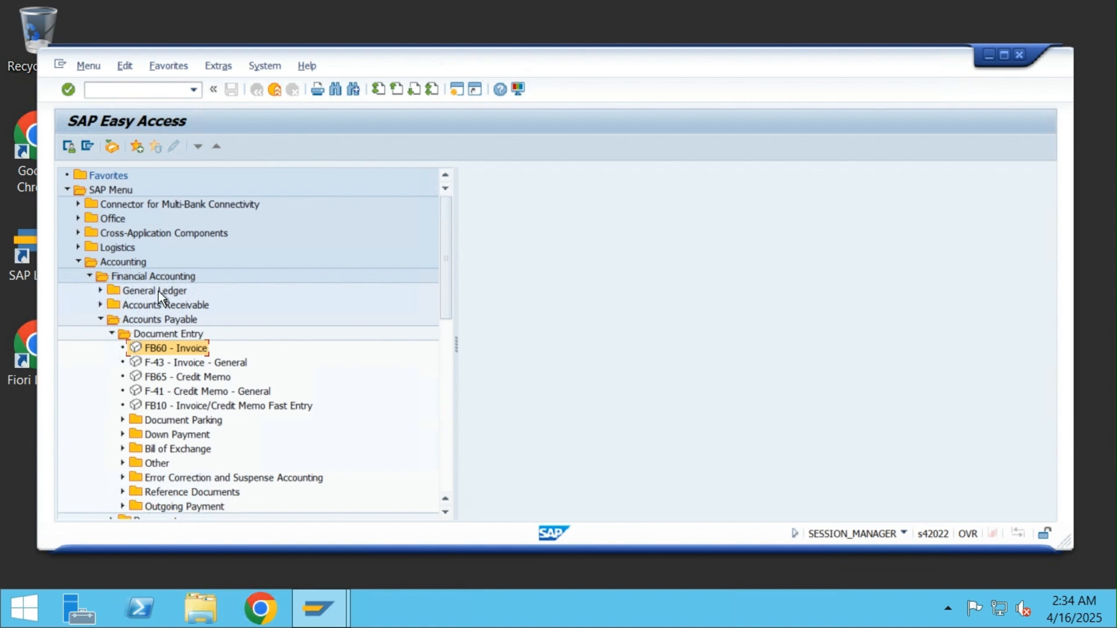
Launch F-54 Down Payment Clearing and set the document date to 04/15/2025
left_click(122, 435)
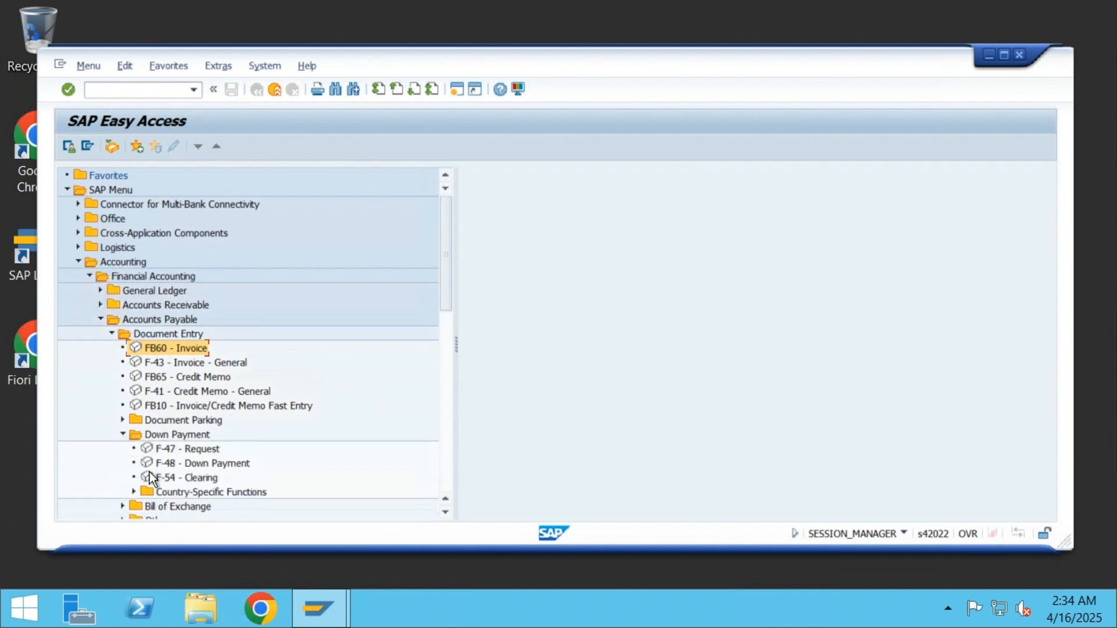
double_click(201, 477)
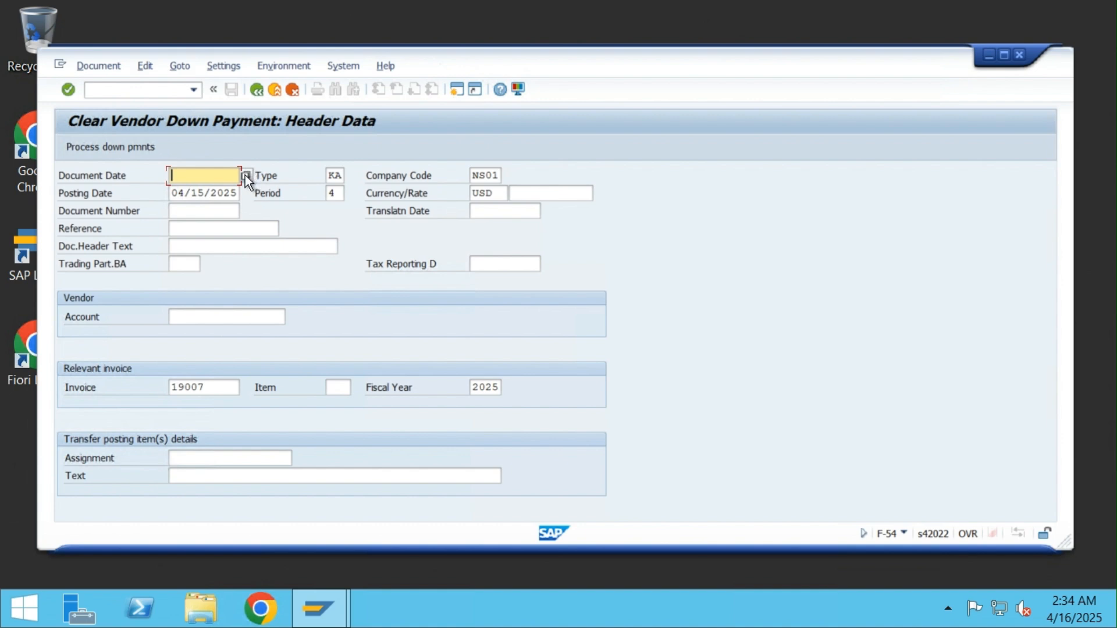
left_click(245, 176)
double_click(284, 387)
left_click(201, 315)
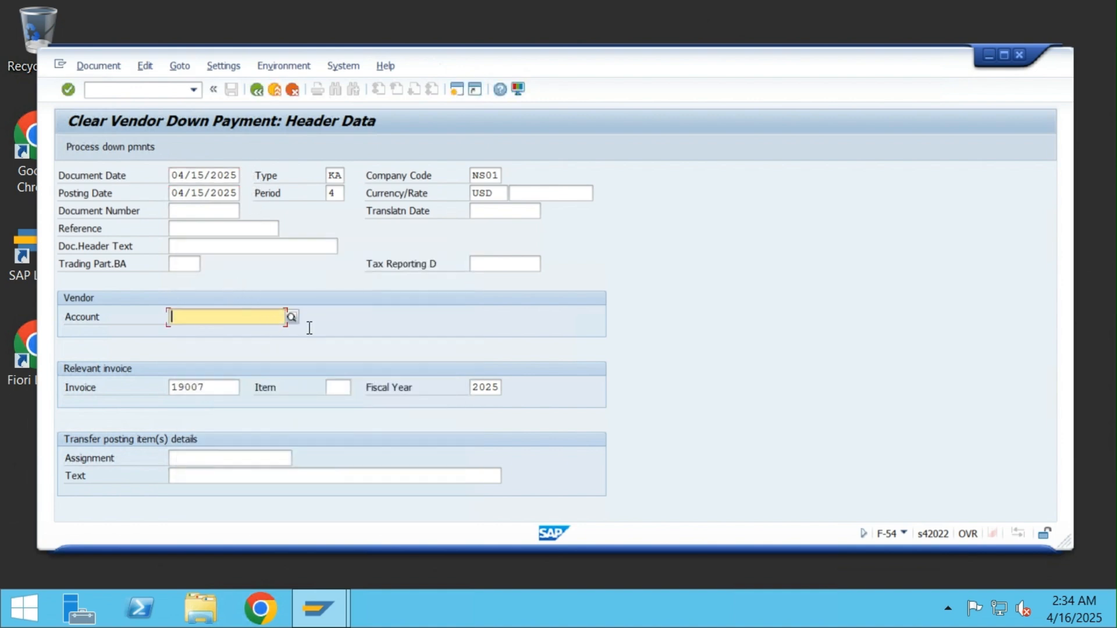
left_click(296, 319)
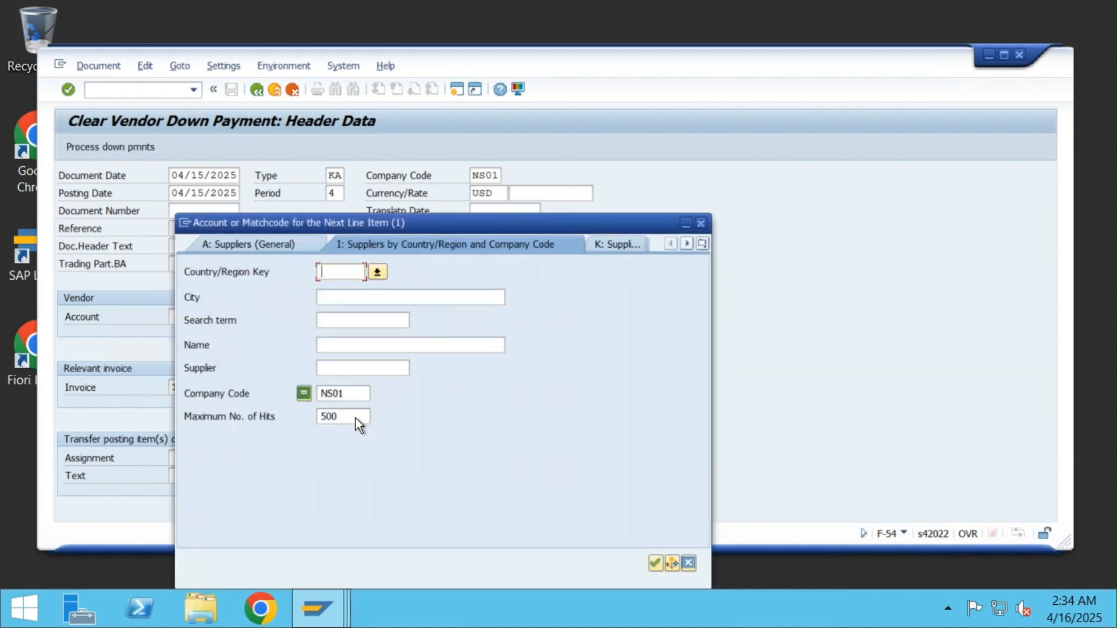
type("US")
left_click(656, 563)
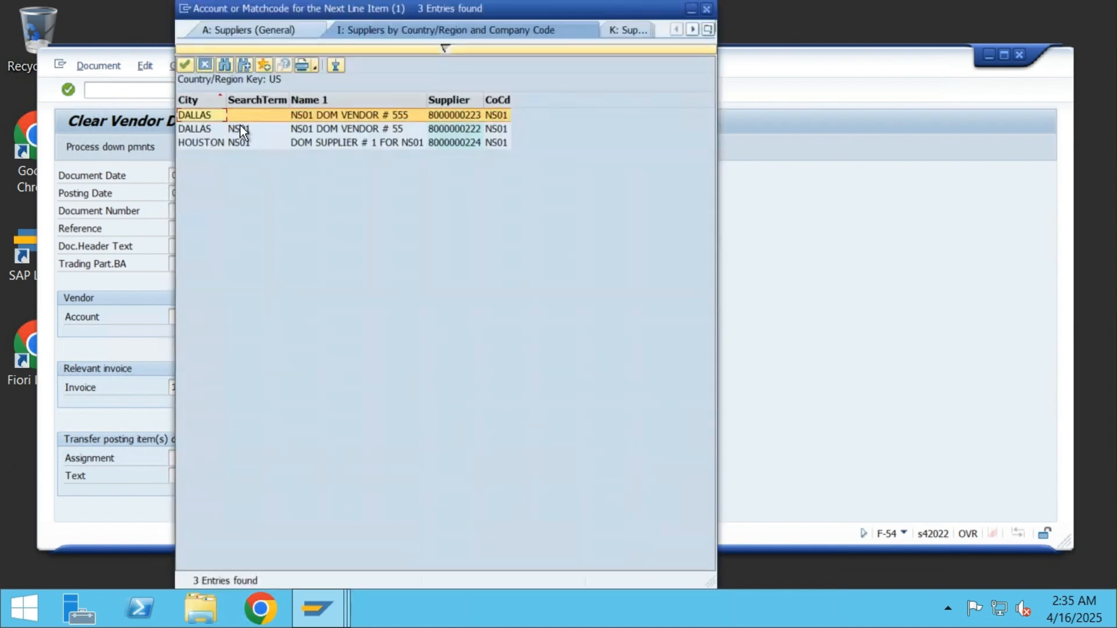
double_click(347, 143)
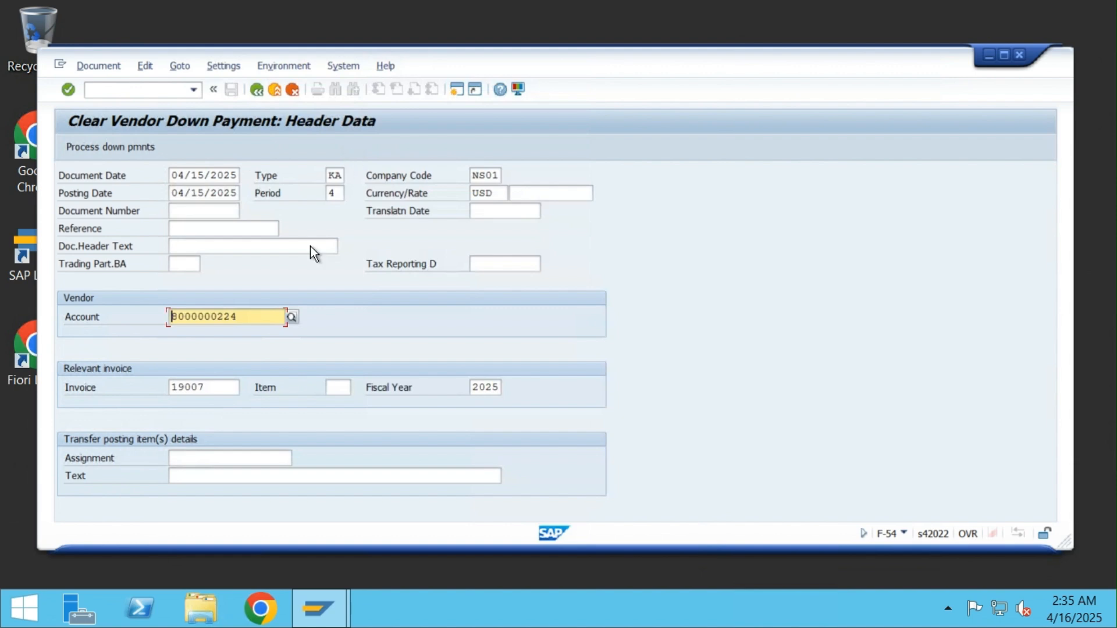
left_click_drag(218, 382, 162, 383)
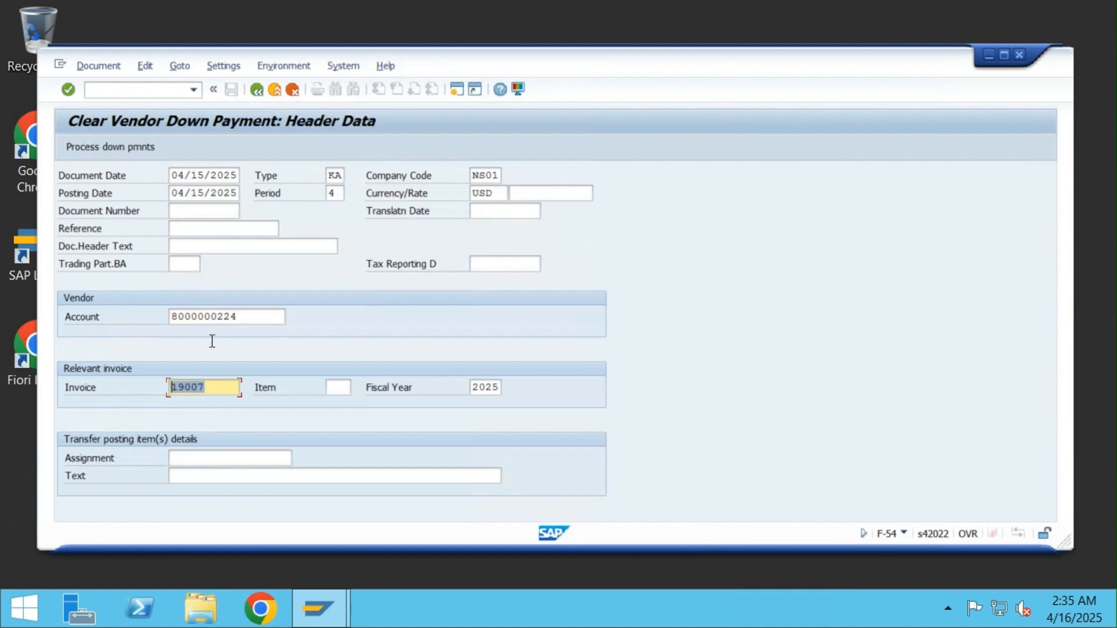
Select the 5,000.00 down payment 15002 and post the clearing as document 19008
left_click(104, 147)
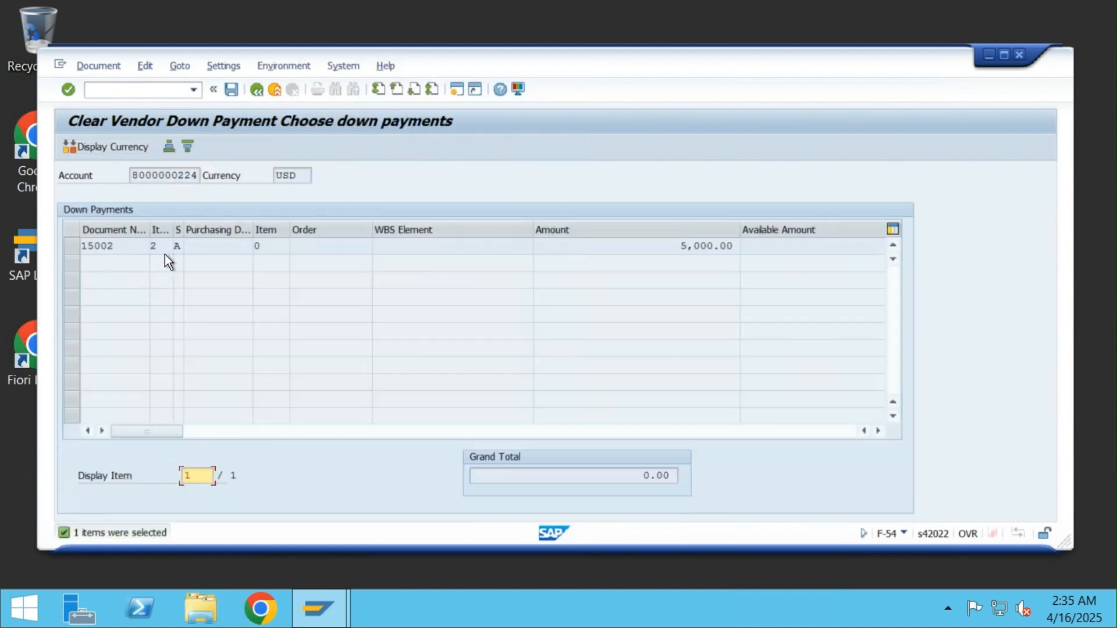
left_click(76, 248)
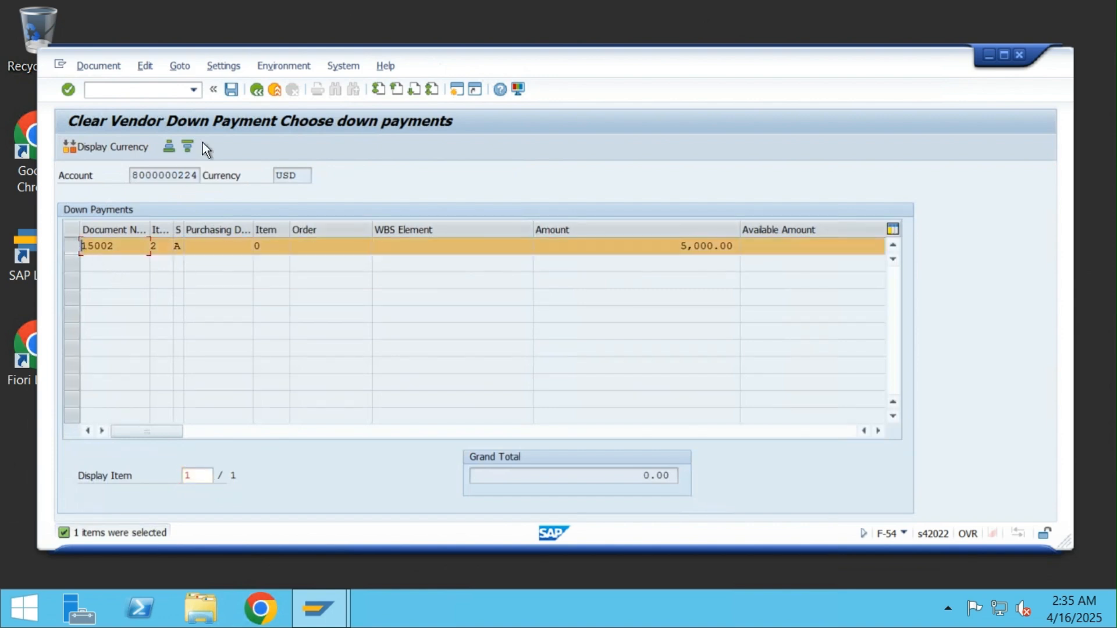
left_click(230, 88)
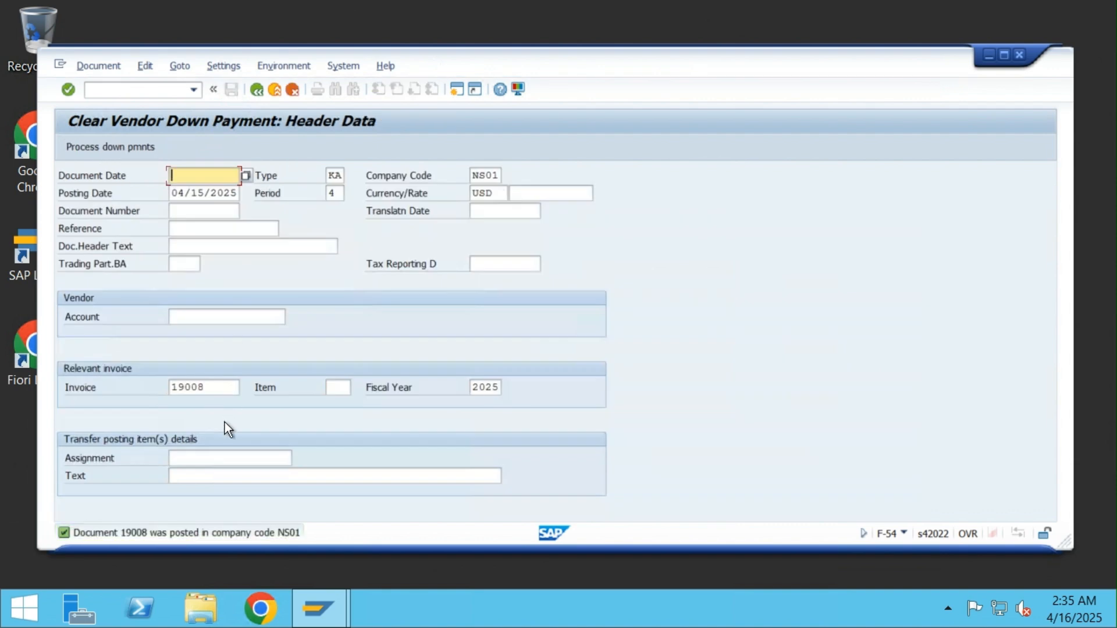
Display clearing document 19008, then launch FBL1N in a new session with /oFBL1N
left_click(92, 65)
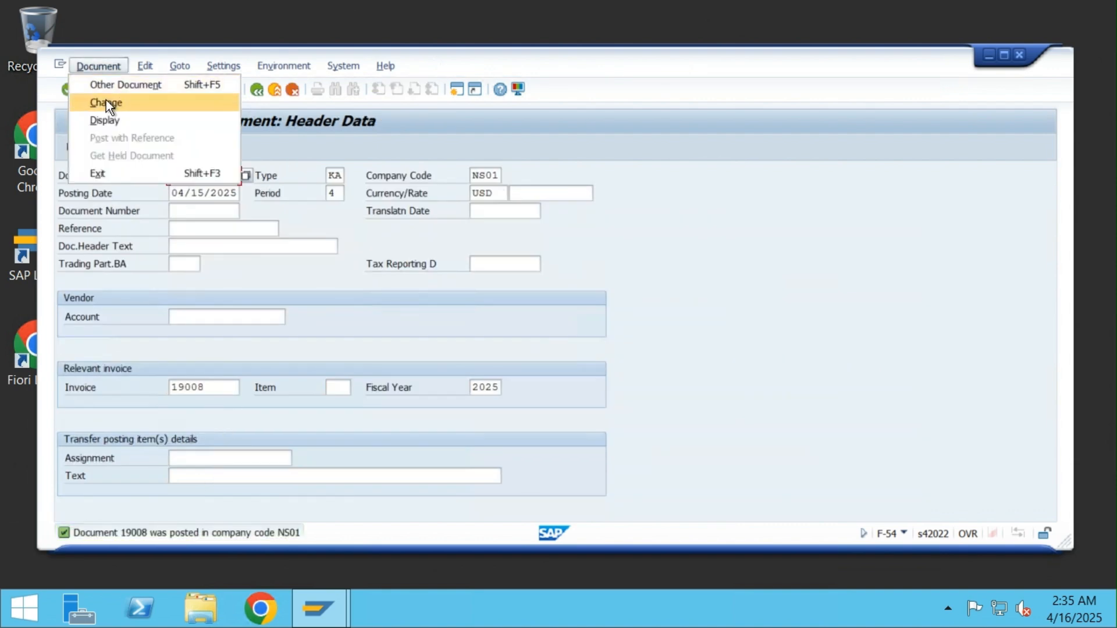
left_click(109, 118)
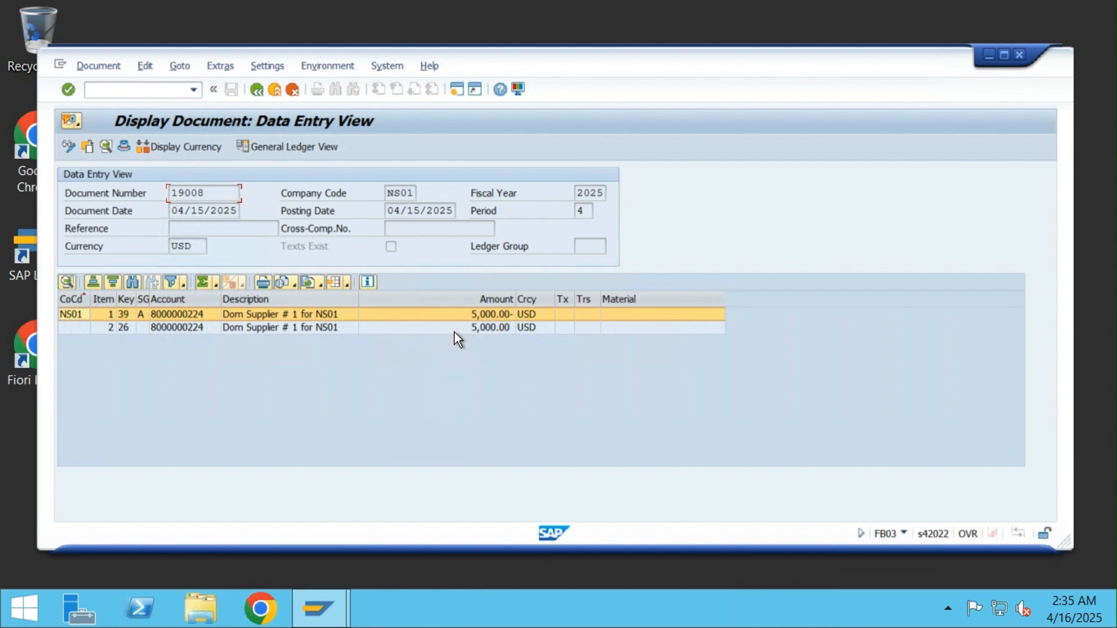
left_click(185, 89)
type("/ofbl1n")
key("Return")
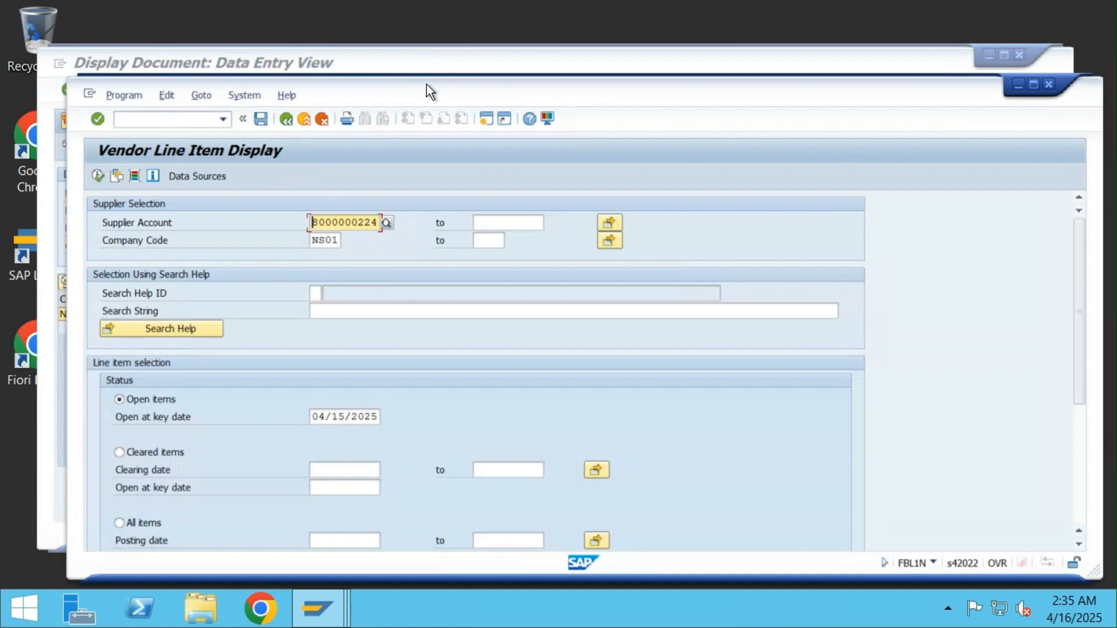
left_click_drag(427, 85, 432, 51)
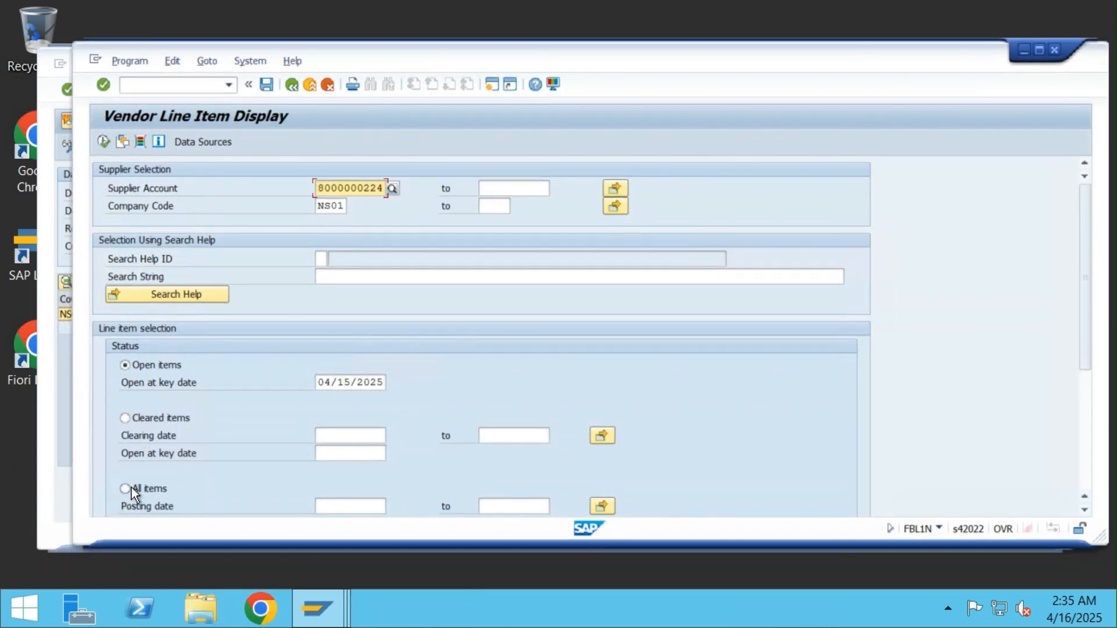
left_click(103, 141)
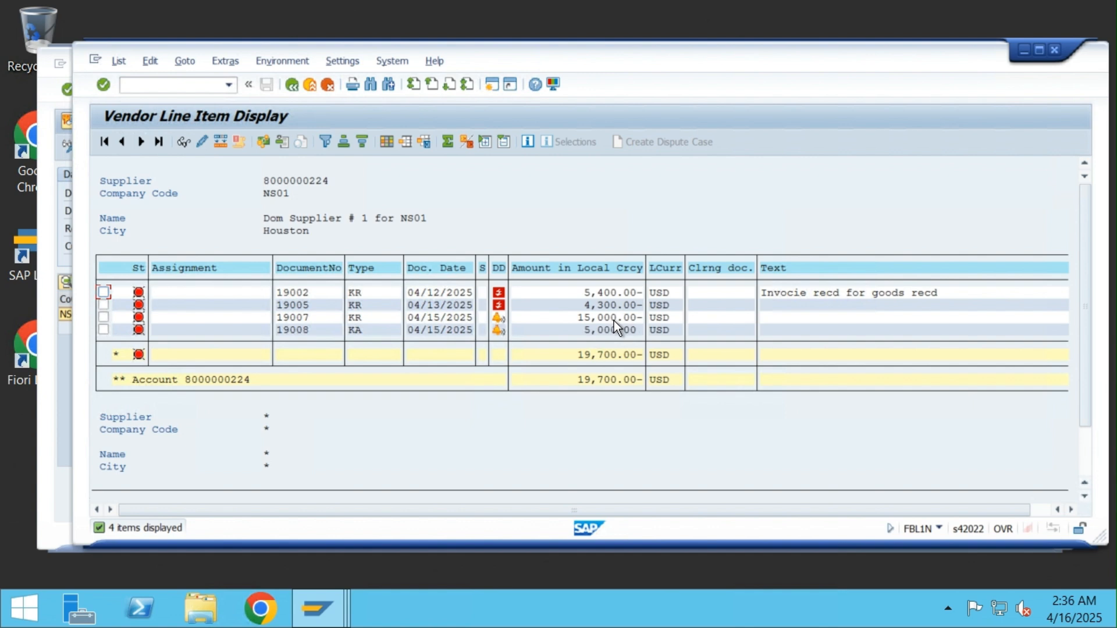
Leave the document display and exit the F-54 clearing transaction, confirming Yes
left_click(47, 117)
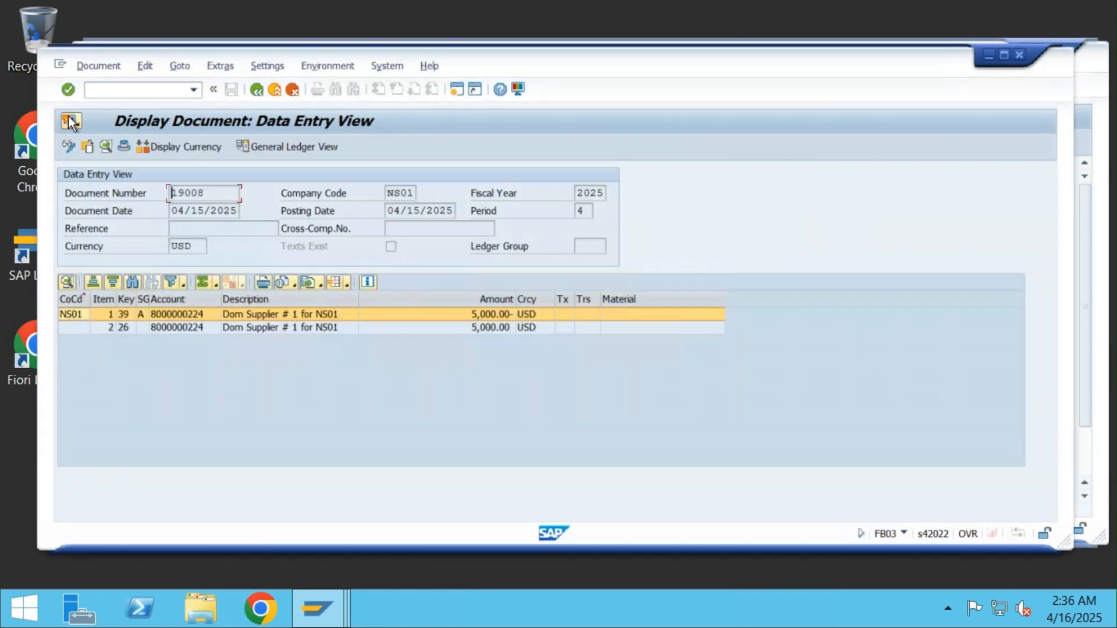
left_click(274, 89)
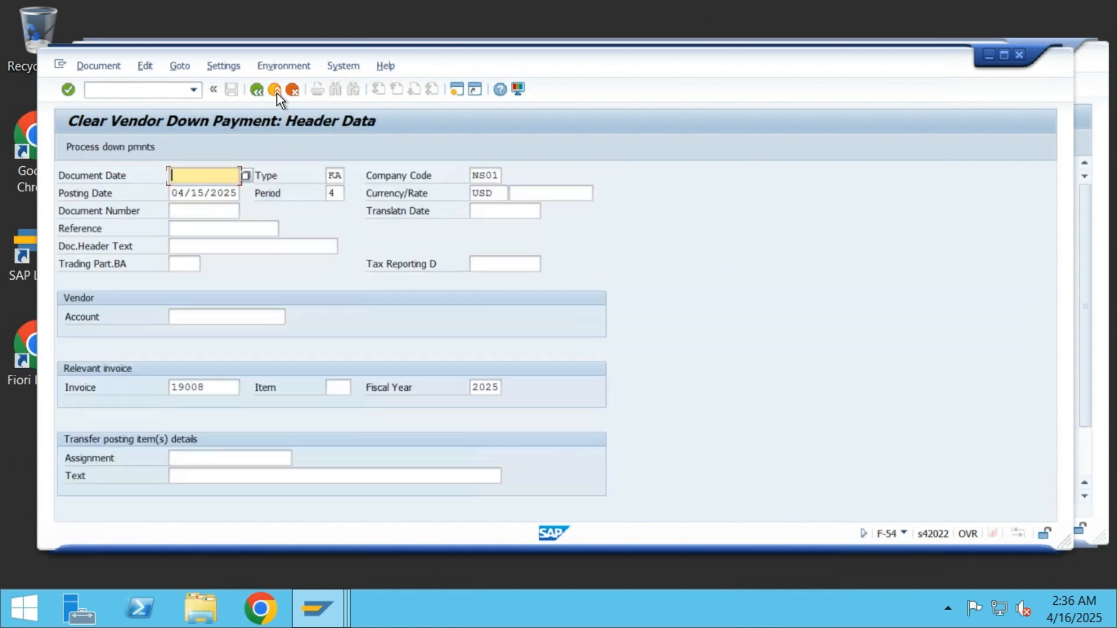
left_click(275, 90)
left_click(309, 382)
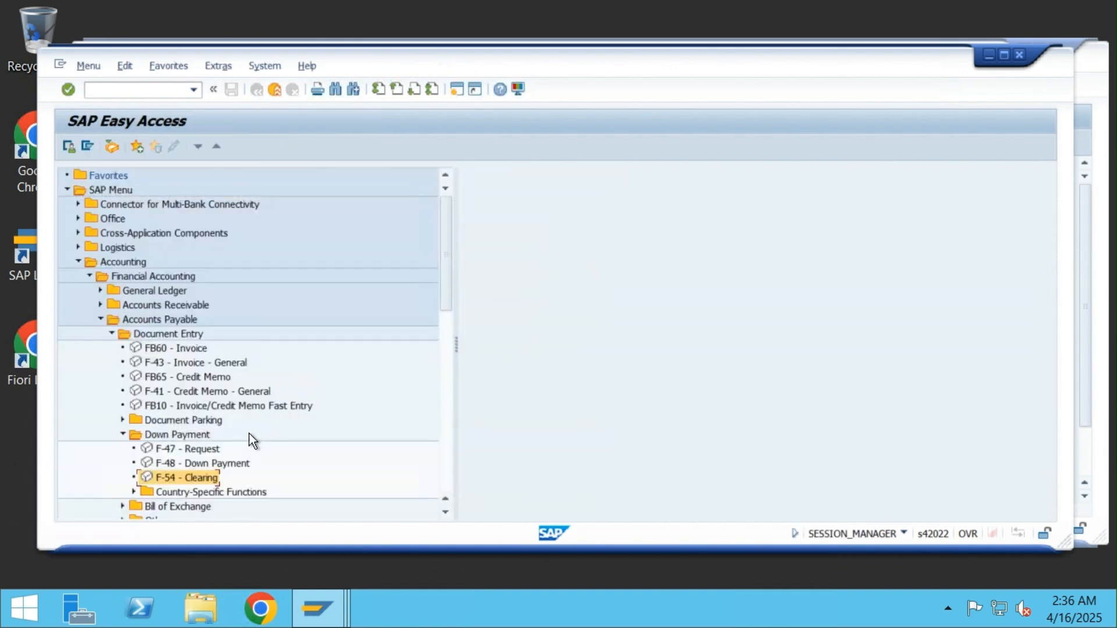
Launch F-53 Post Outgoing Payments and set the document date to 04/15/2025
scroll(334, 373, "down", 2)
scroll(276, 381, "down", 4)
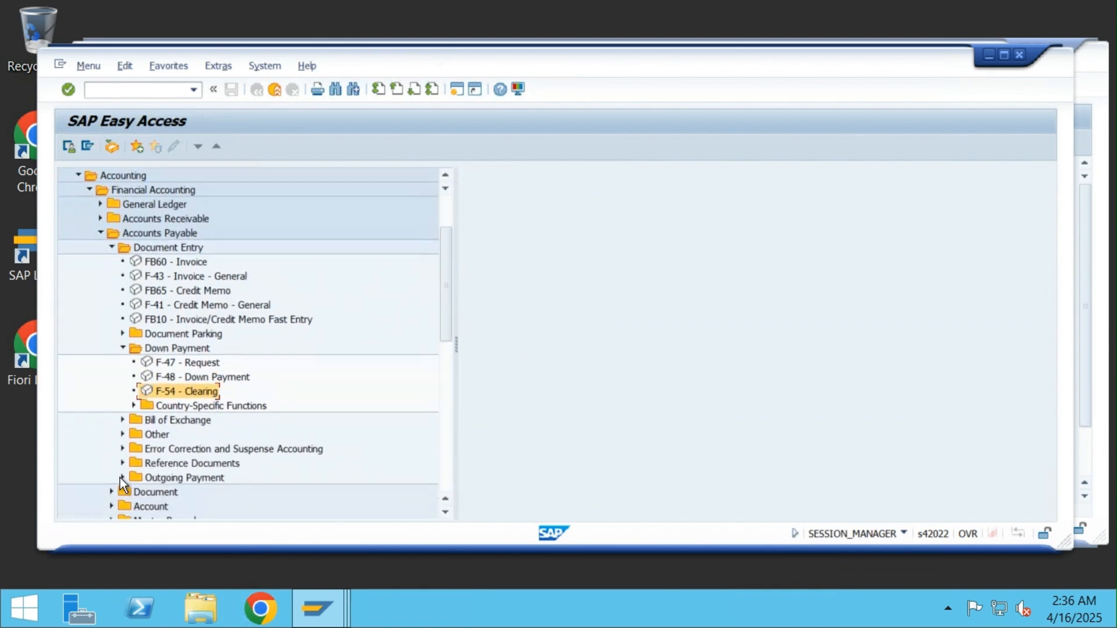
left_click(122, 478)
double_click(175, 464)
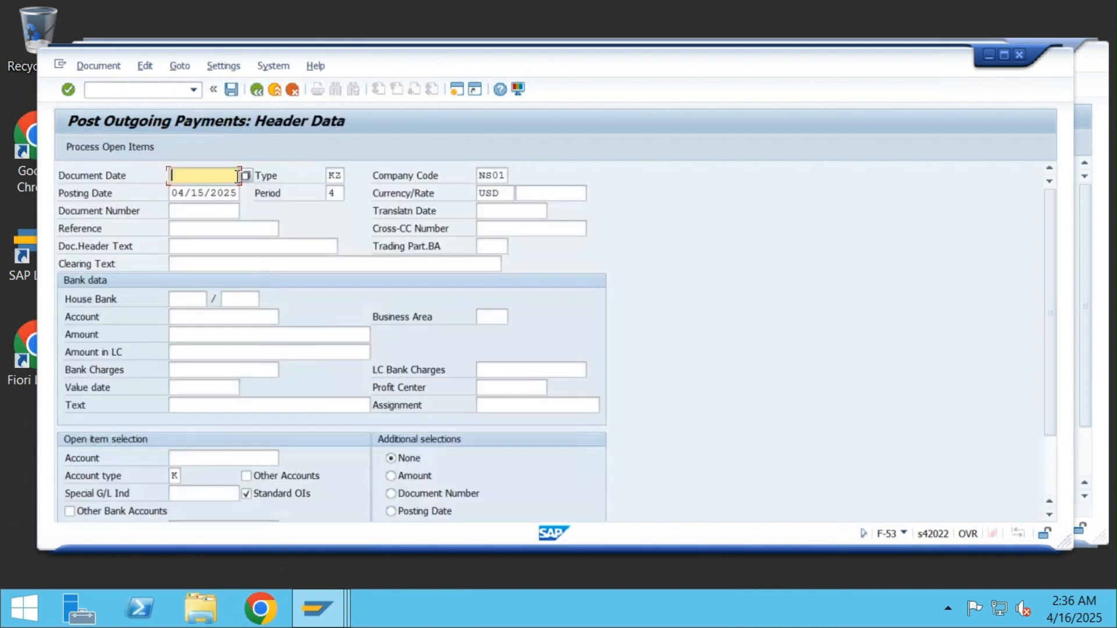
left_click(247, 175)
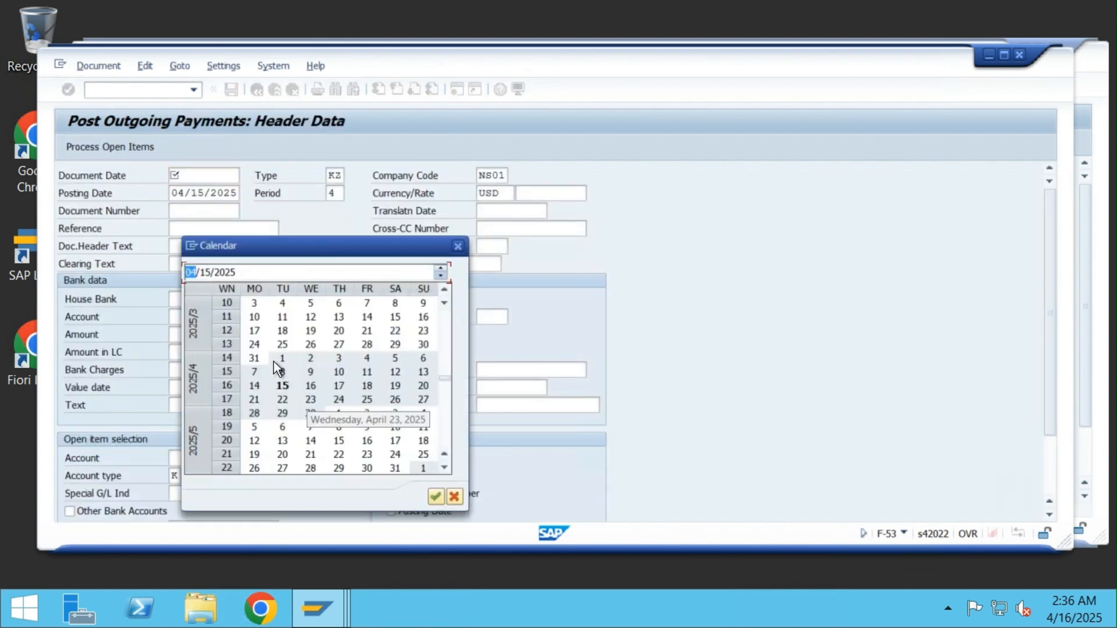
double_click(282, 386)
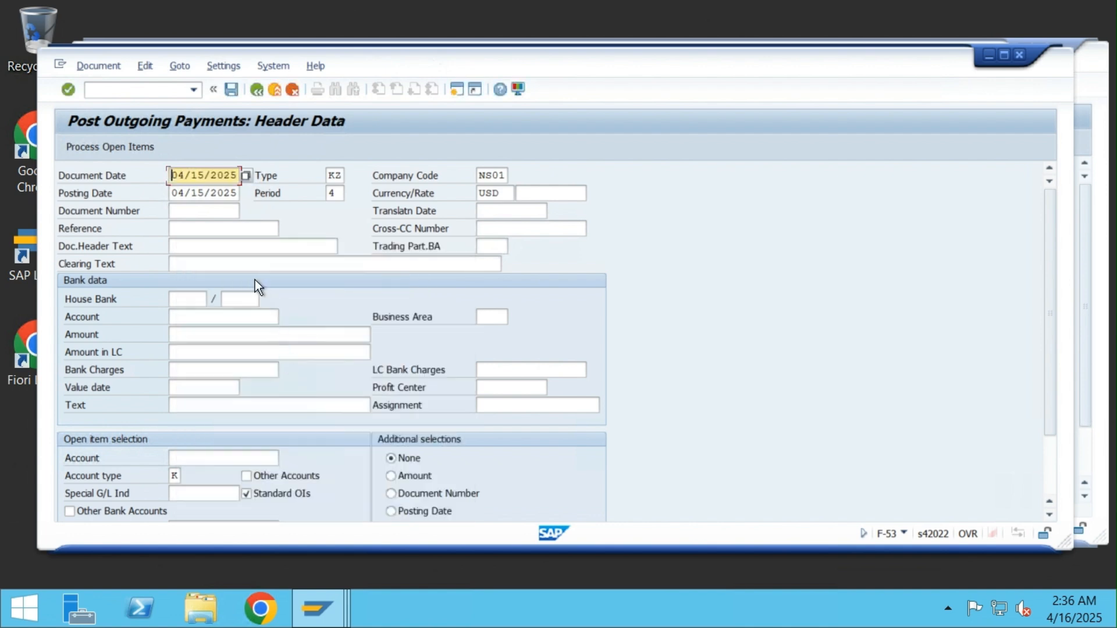
Set bank account 100010 Cash and payment amount 10000
left_click(236, 316)
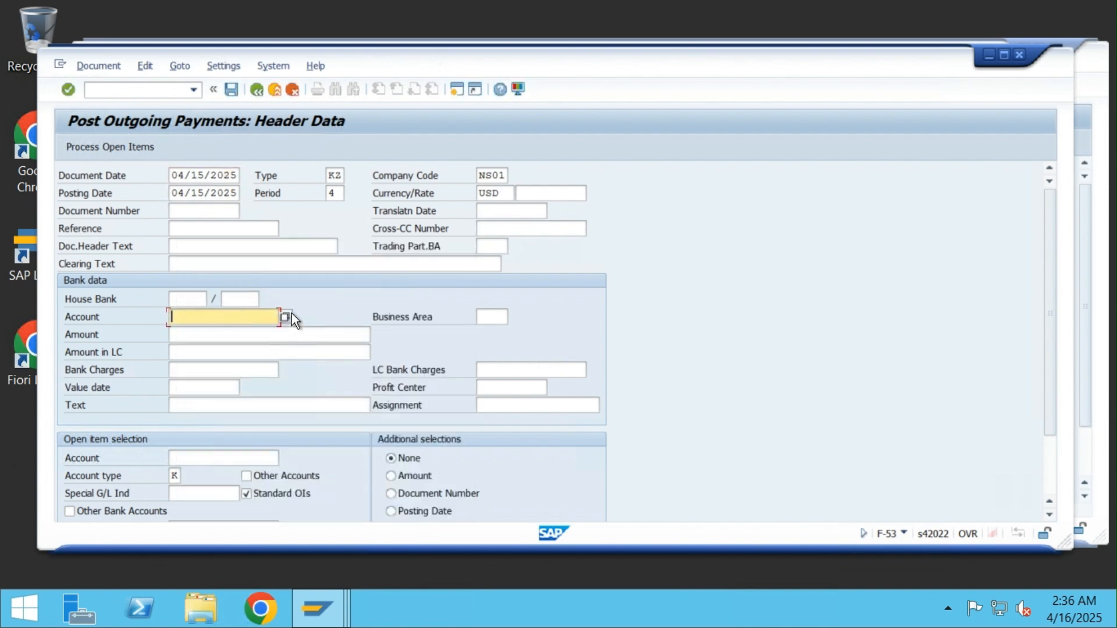
left_click(286, 319)
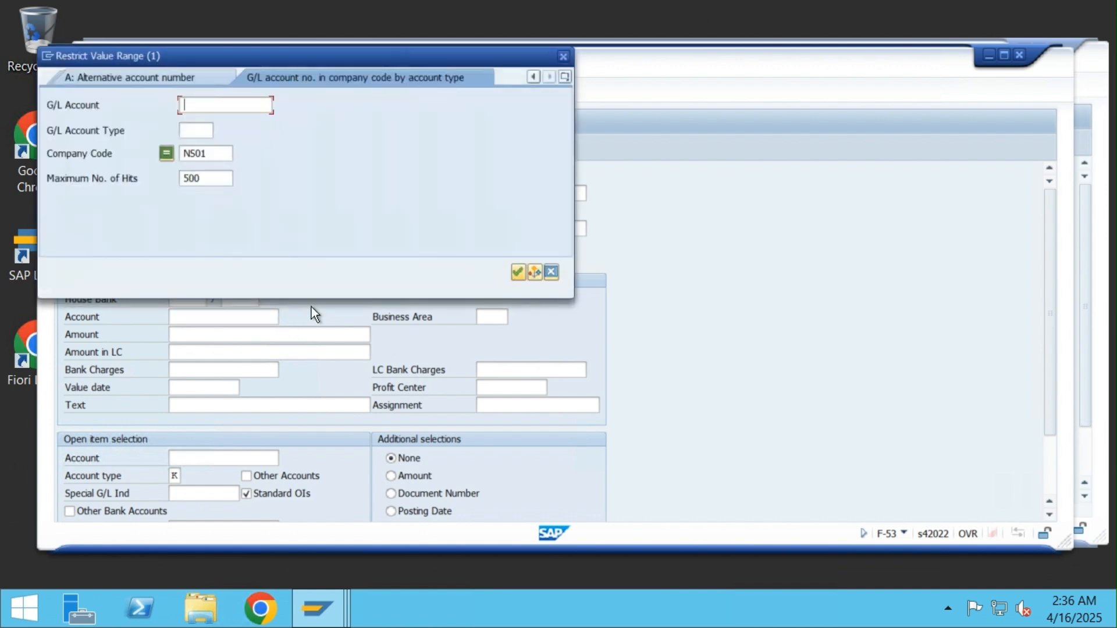
left_click(518, 272)
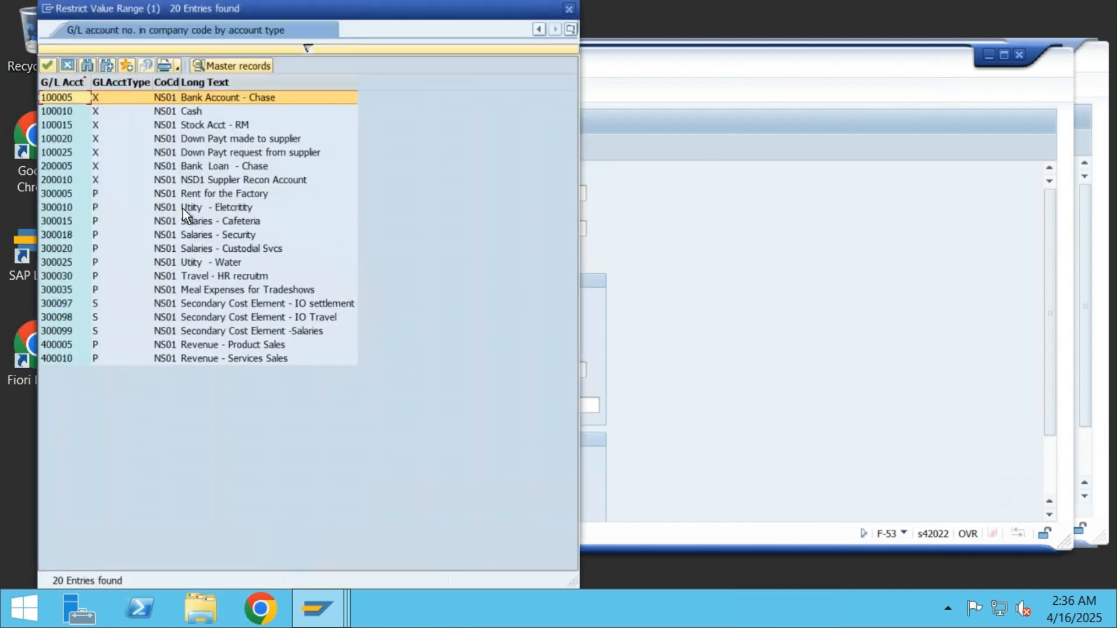
double_click(191, 114)
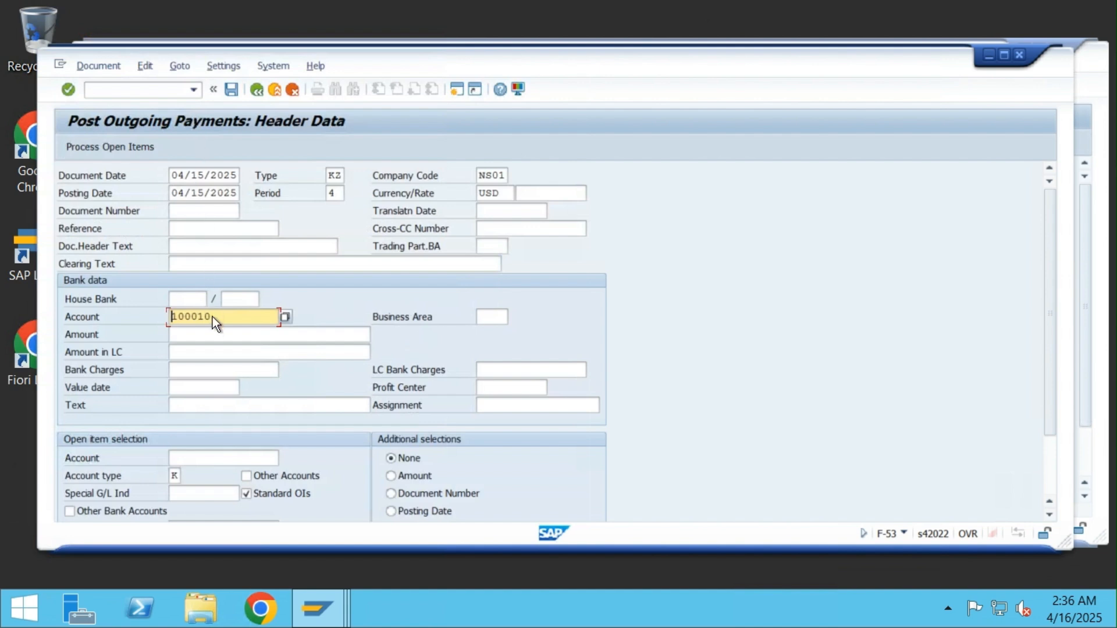
left_click(214, 336)
type("10000")
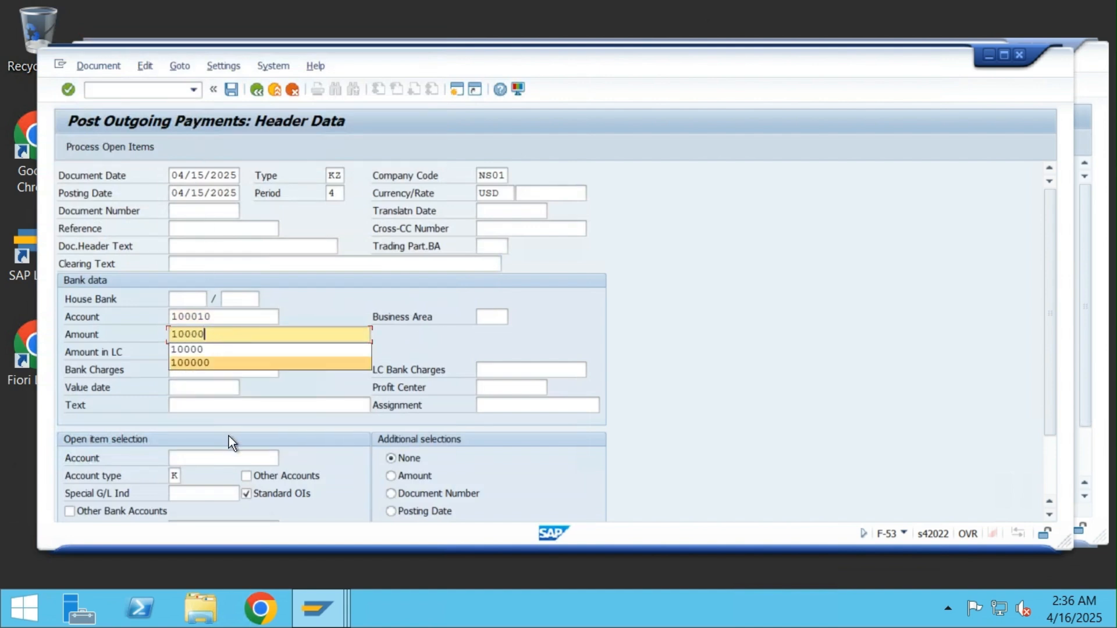
left_click(242, 454)
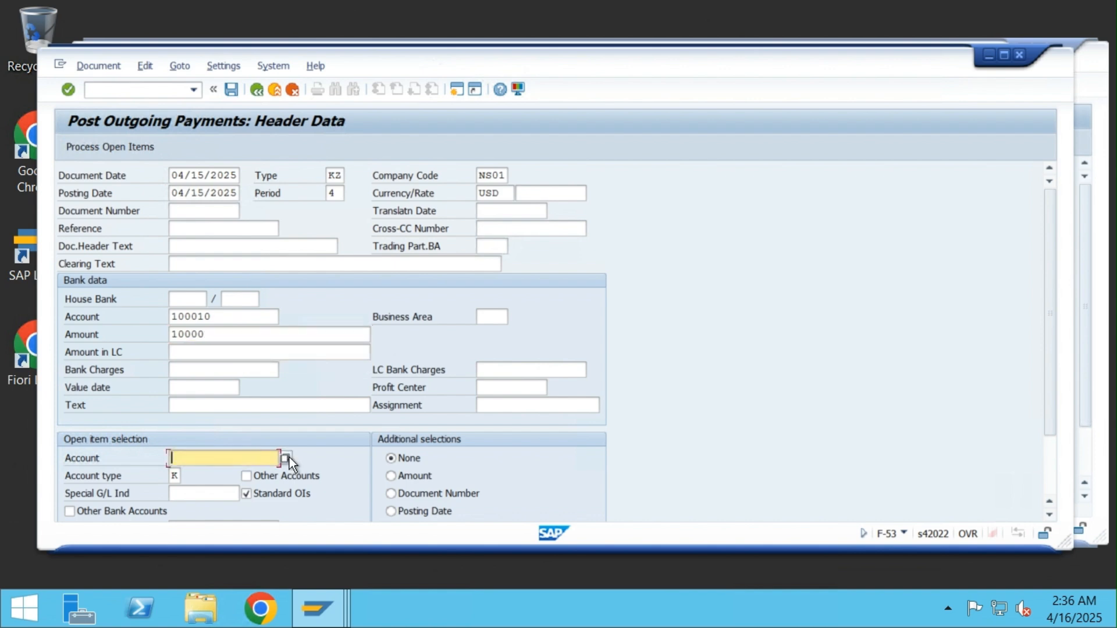
left_click(287, 458)
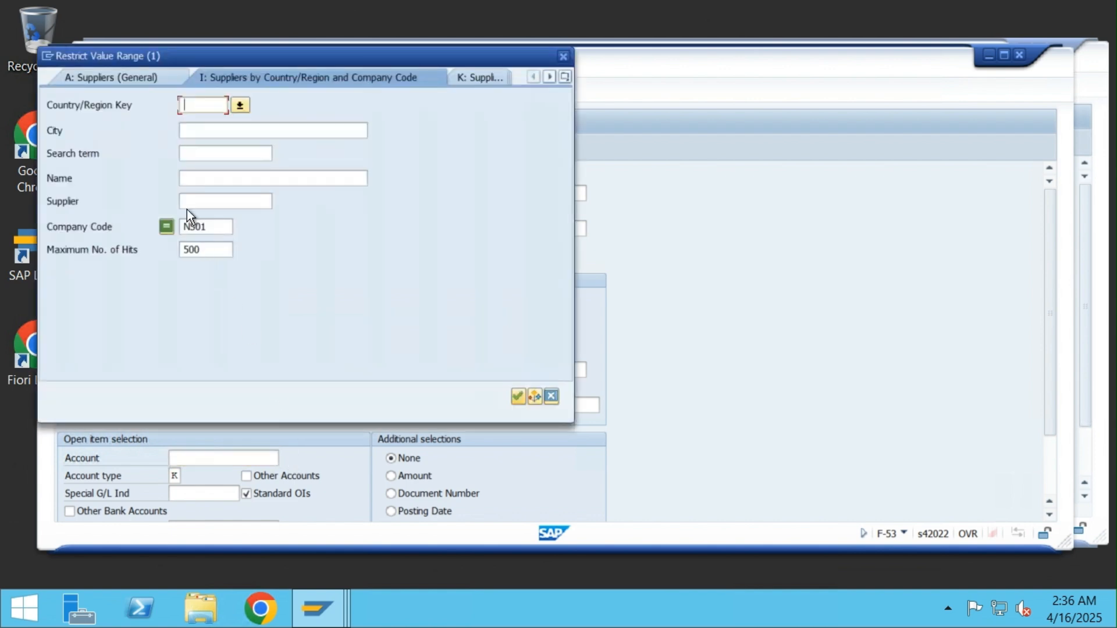
left_click(519, 398)
double_click(229, 143)
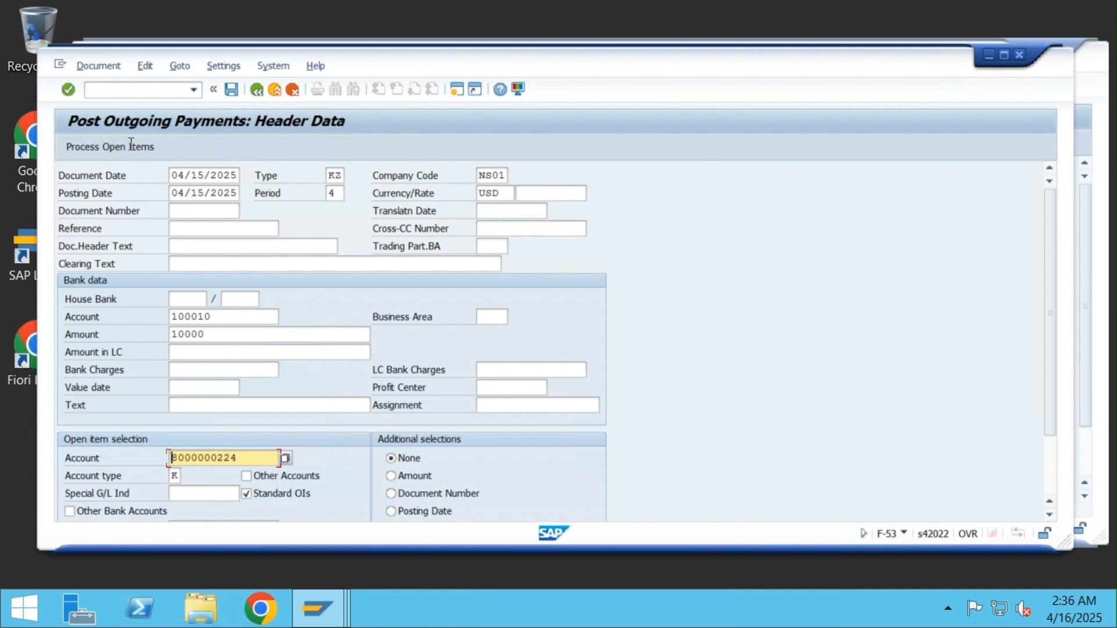
Load the vendor's open items and deactivate invoices 19002 and 19005, leaving 19007 and 19008 assigned
left_click(98, 148)
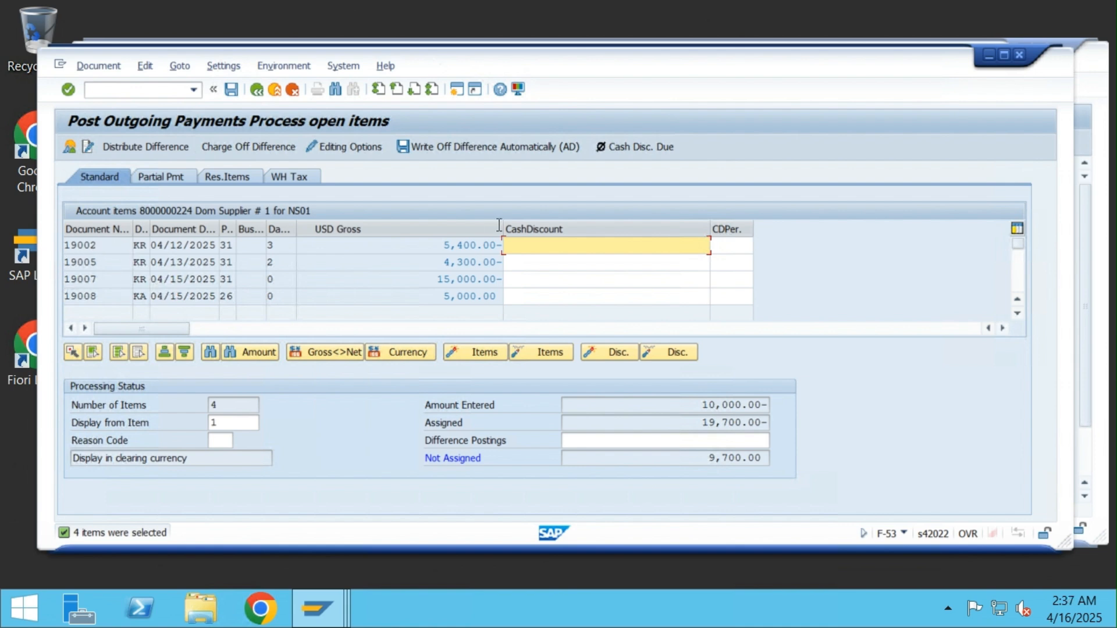
double_click(474, 245)
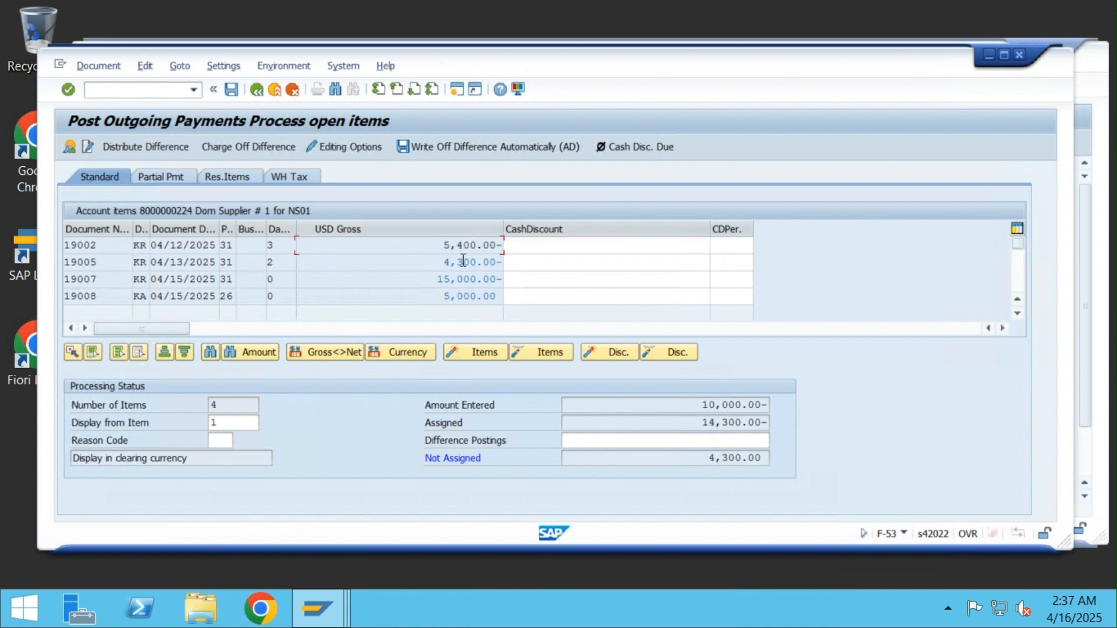
double_click(464, 262)
Post the 10,000 USD outgoing payment and display the resulting document 15003
left_click(230, 89)
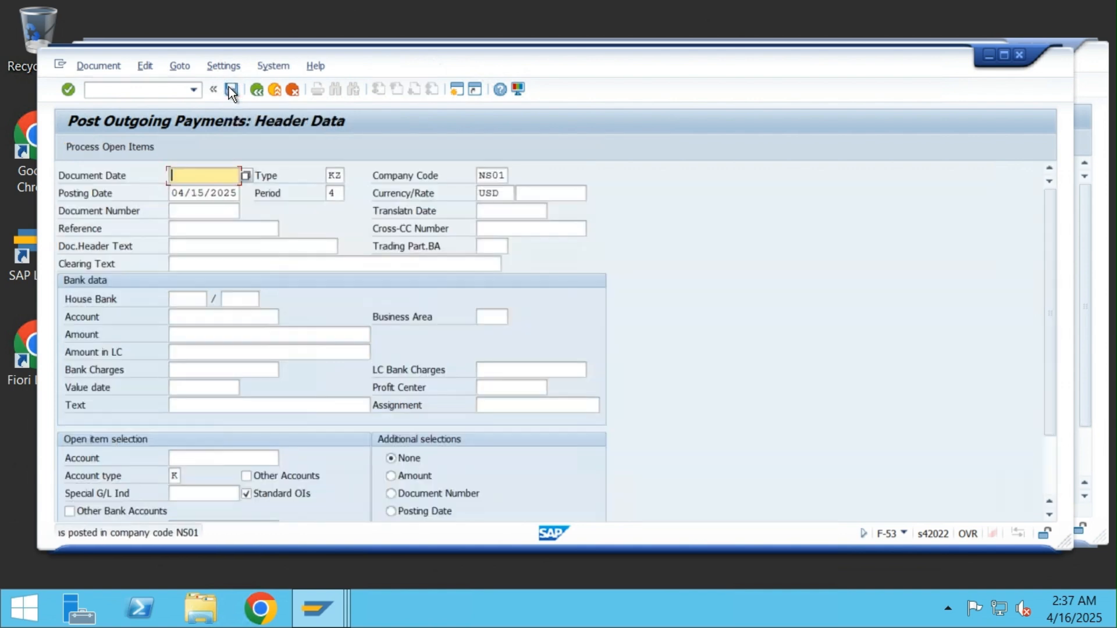
left_click(86, 66)
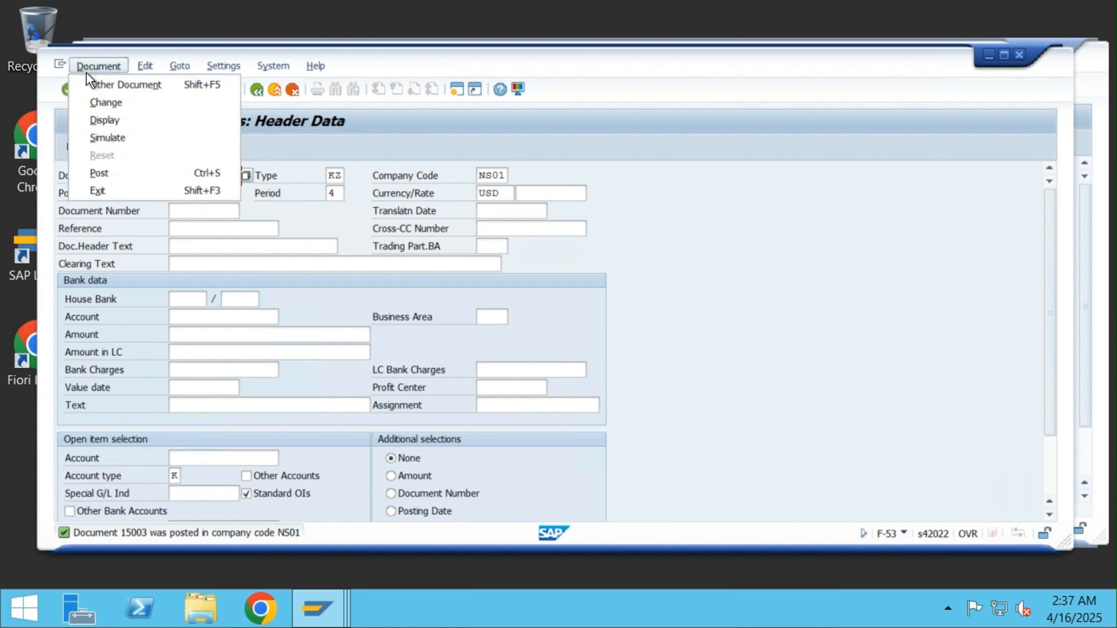
left_click(117, 120)
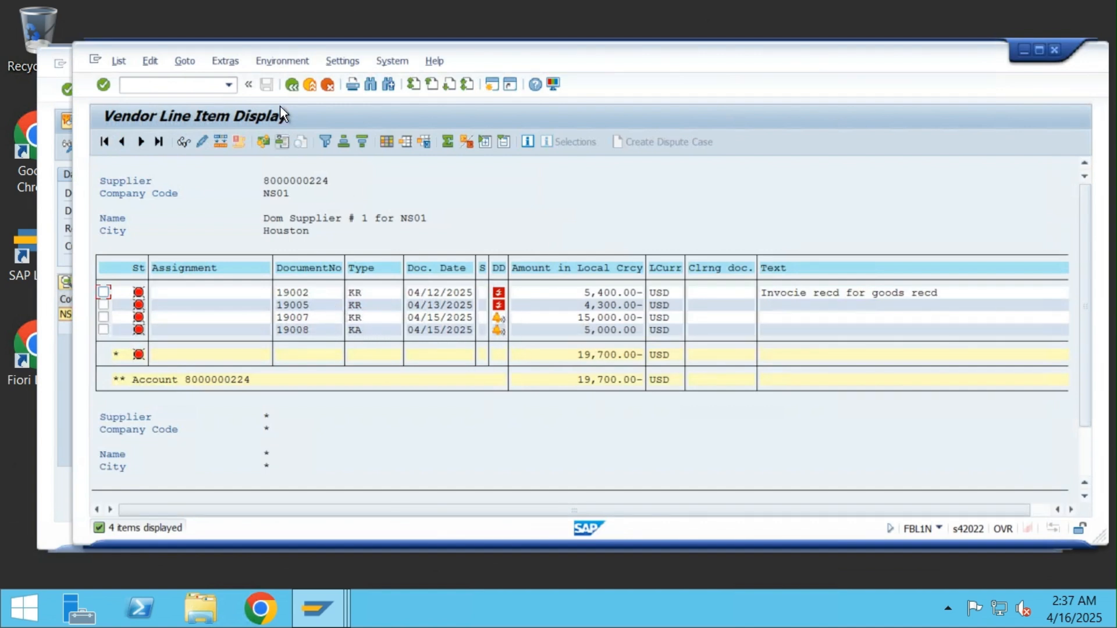
Rerun the vendor line item report with All items selected to show the cleared items
left_click(291, 80)
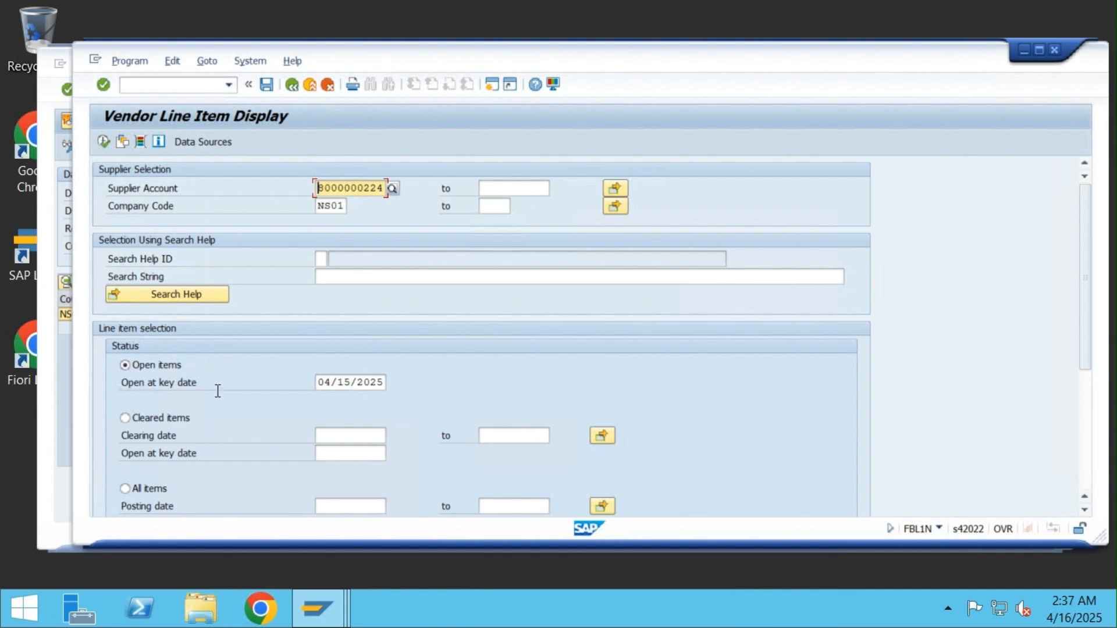
scroll(199, 434, "down", 2)
left_click(125, 460)
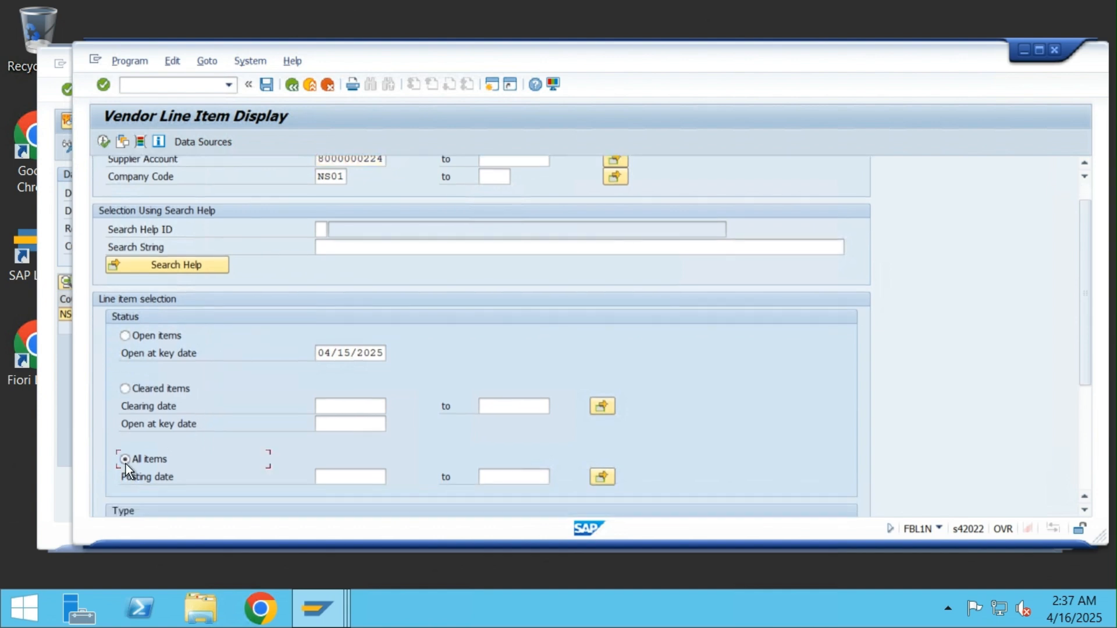
left_click(103, 141)
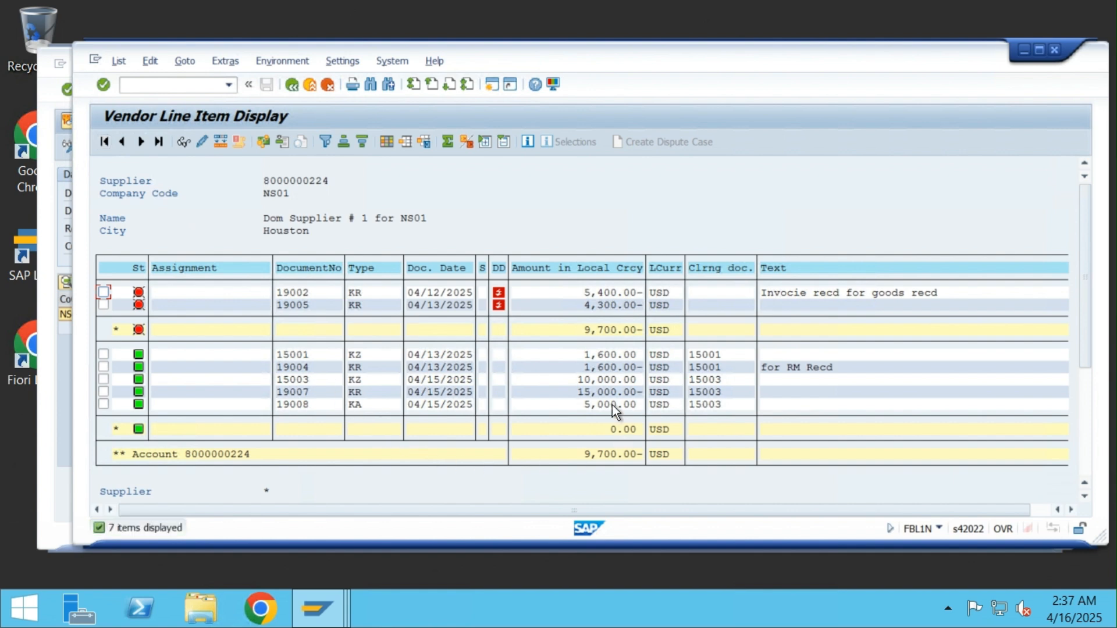